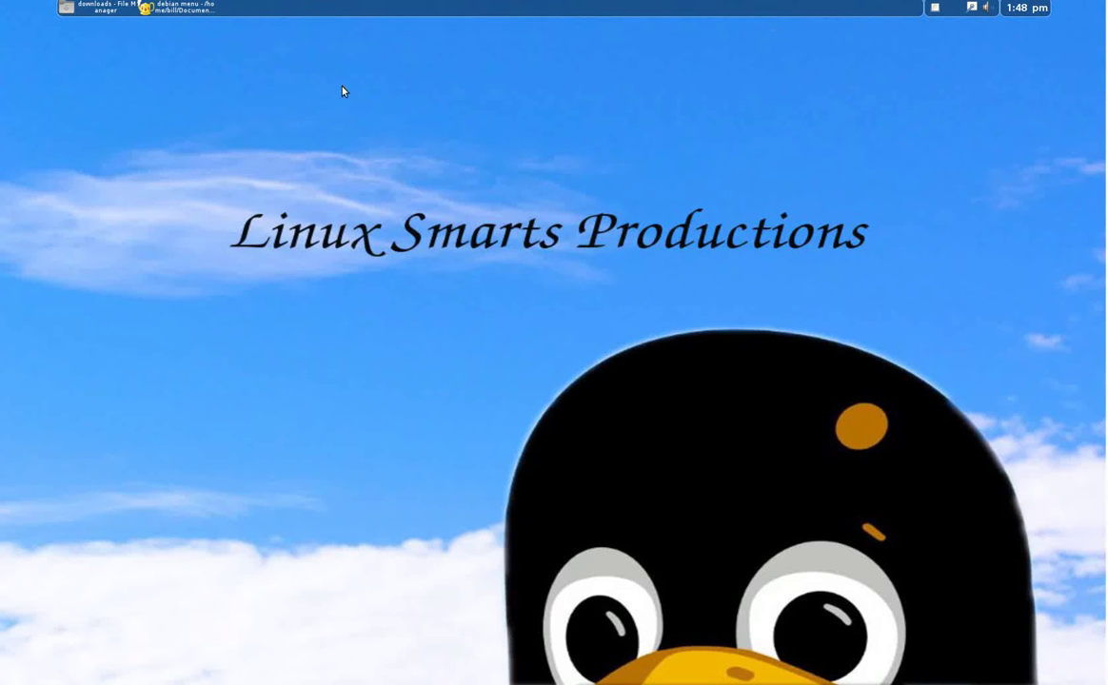
# Step: Bring up the Openbox root menu and browse the Applications Sound & Video and Other submenus
pyautogui.rightClick(455, 67)
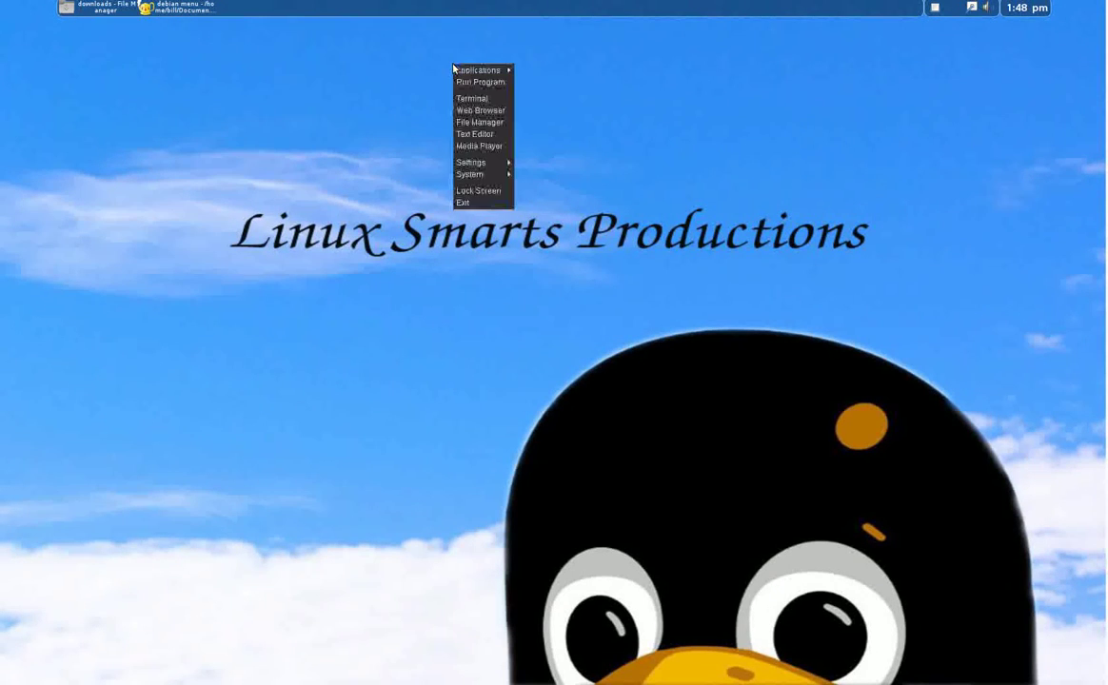
pyautogui.moveTo(478, 70)
pyautogui.moveTo(562, 72)
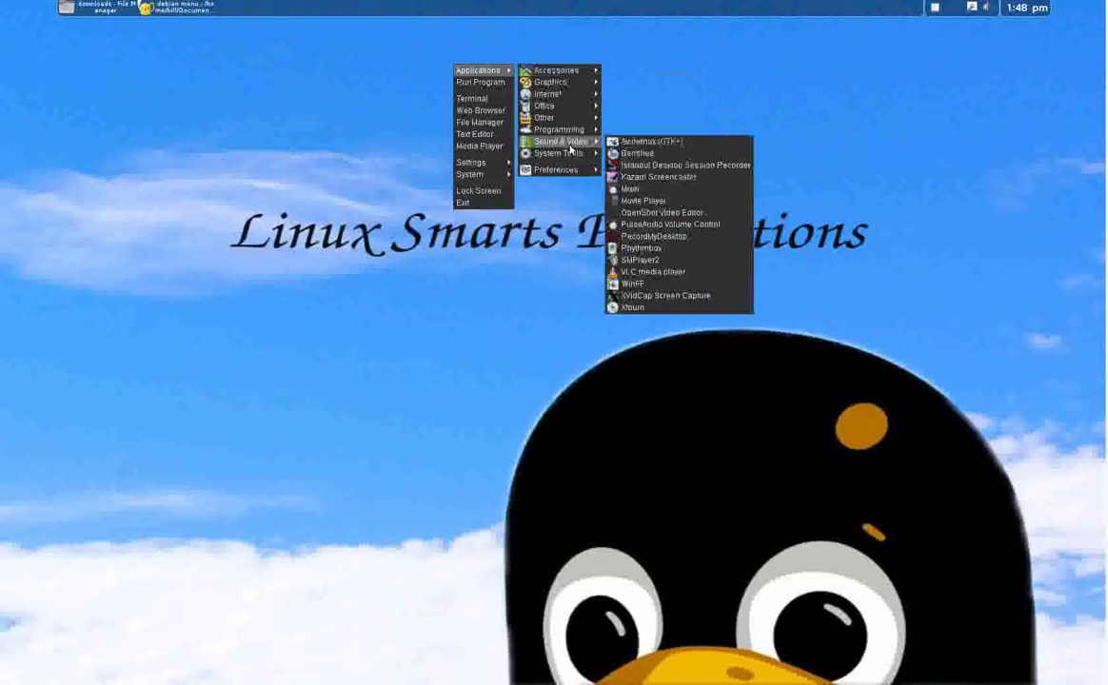
pyautogui.moveTo(569, 144)
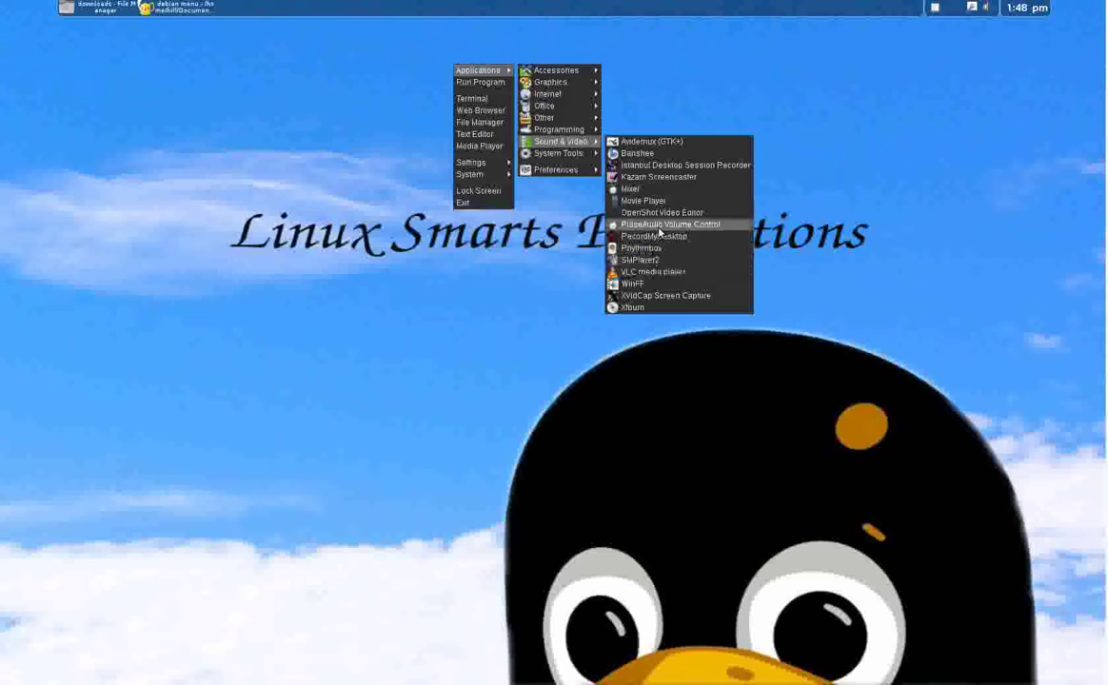
pyautogui.moveTo(571, 169)
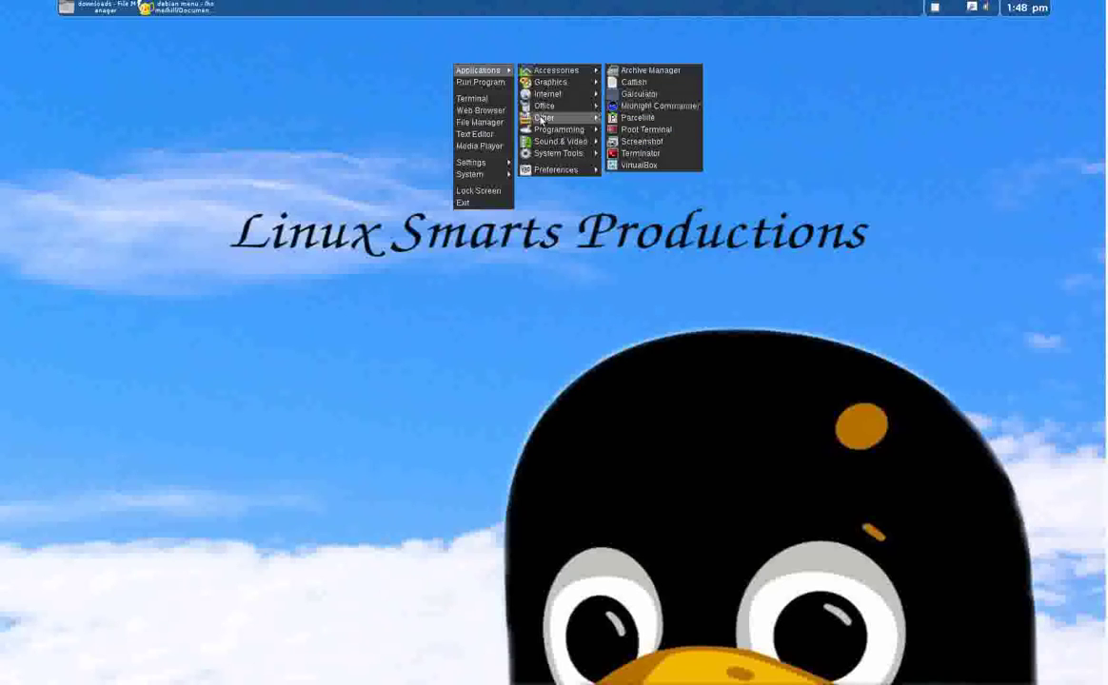
pyautogui.moveTo(481, 164)
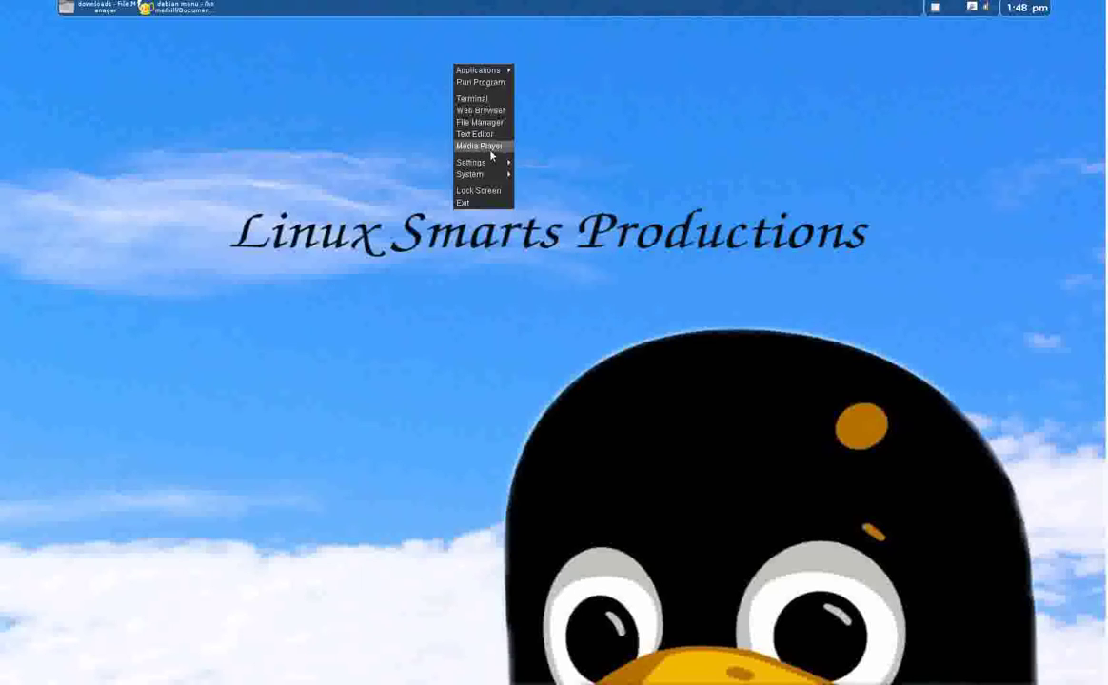
pyautogui.click(986, 98)
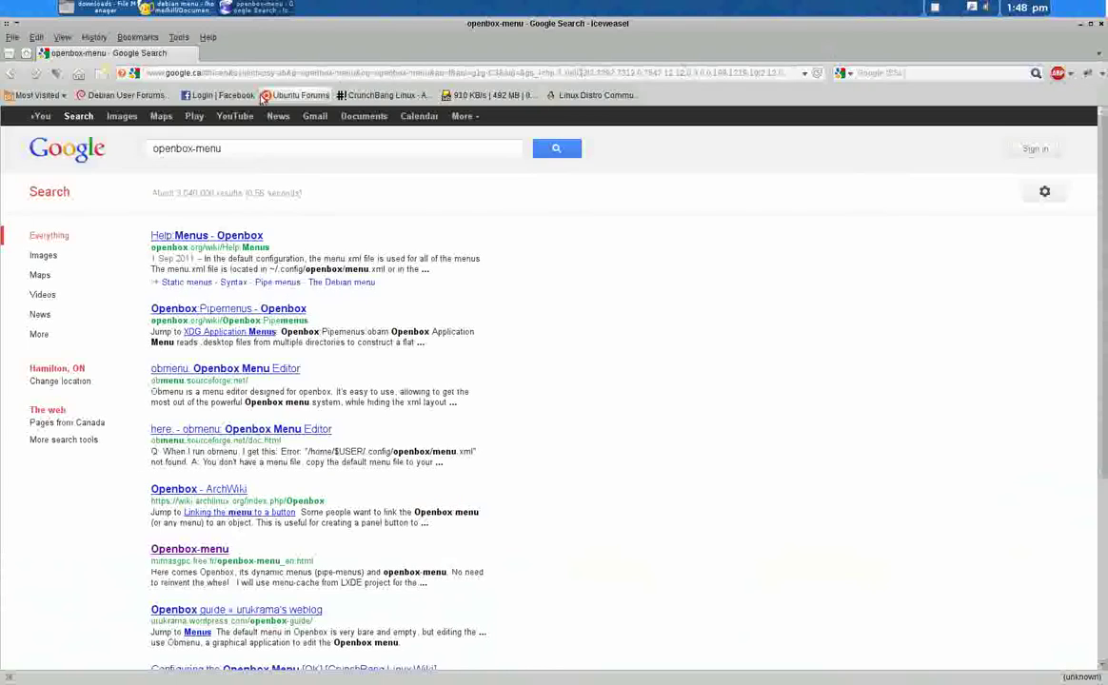
pyautogui.click(200, 54)
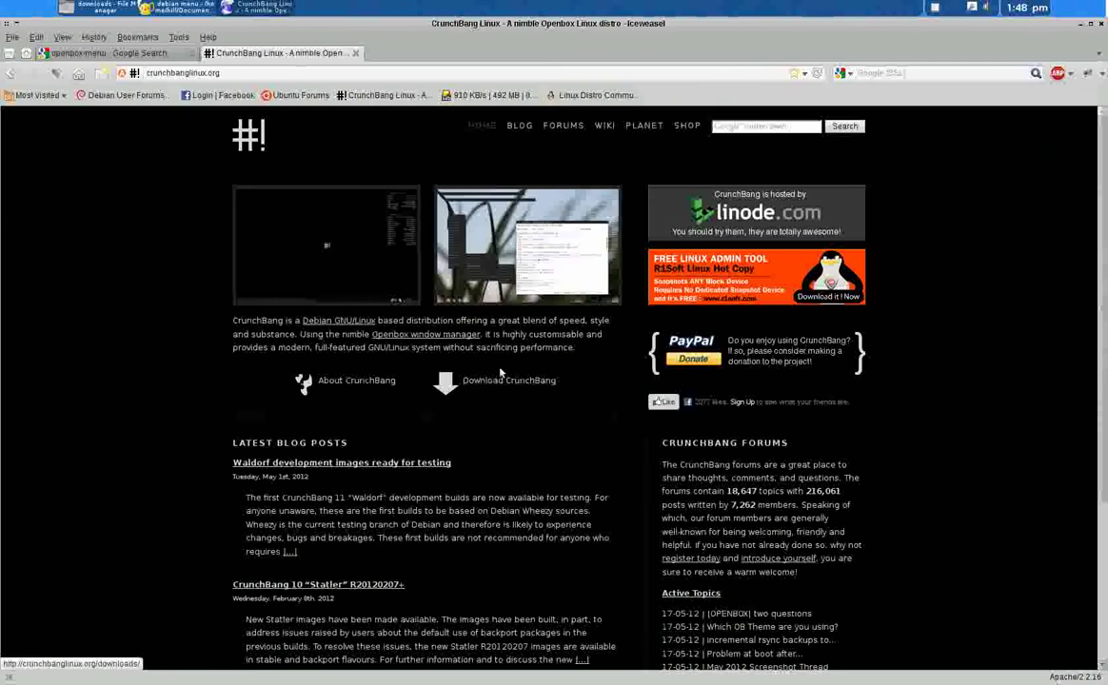
pyautogui.click(376, 464)
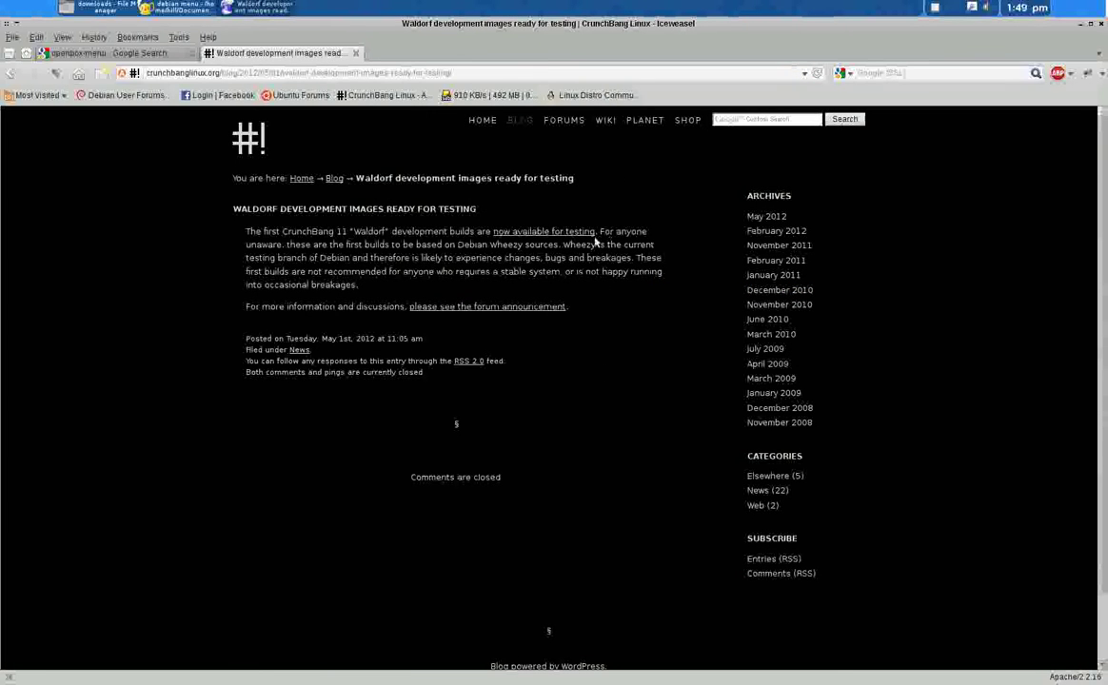
pyautogui.click(356, 54)
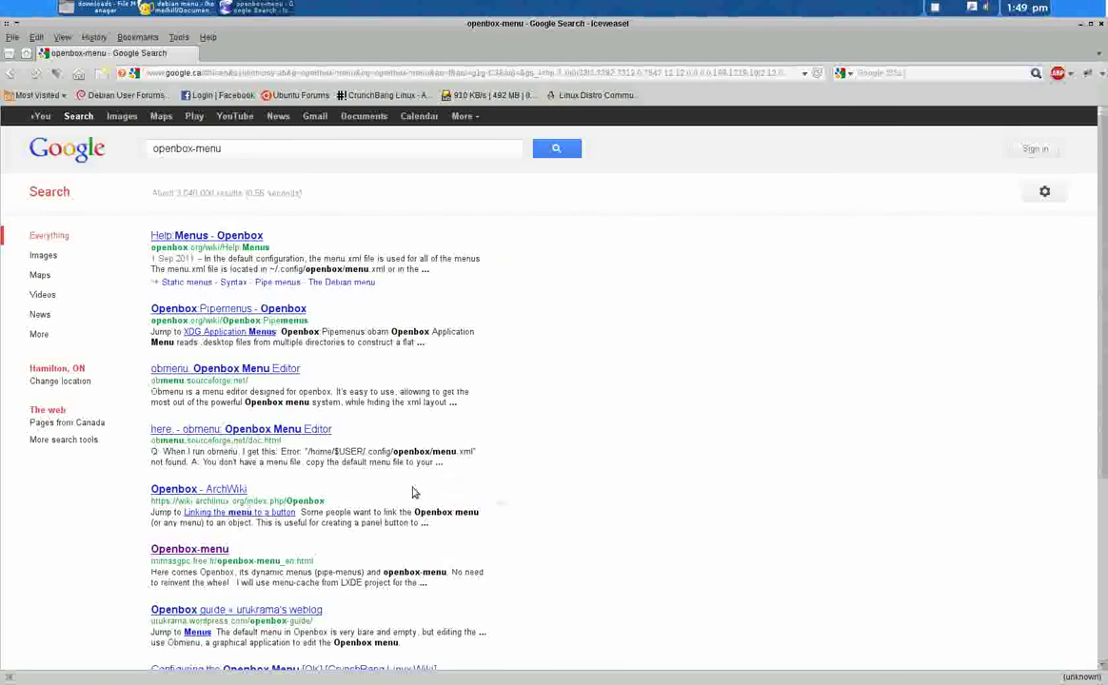
pyautogui.scroll(-2, 458, 367)
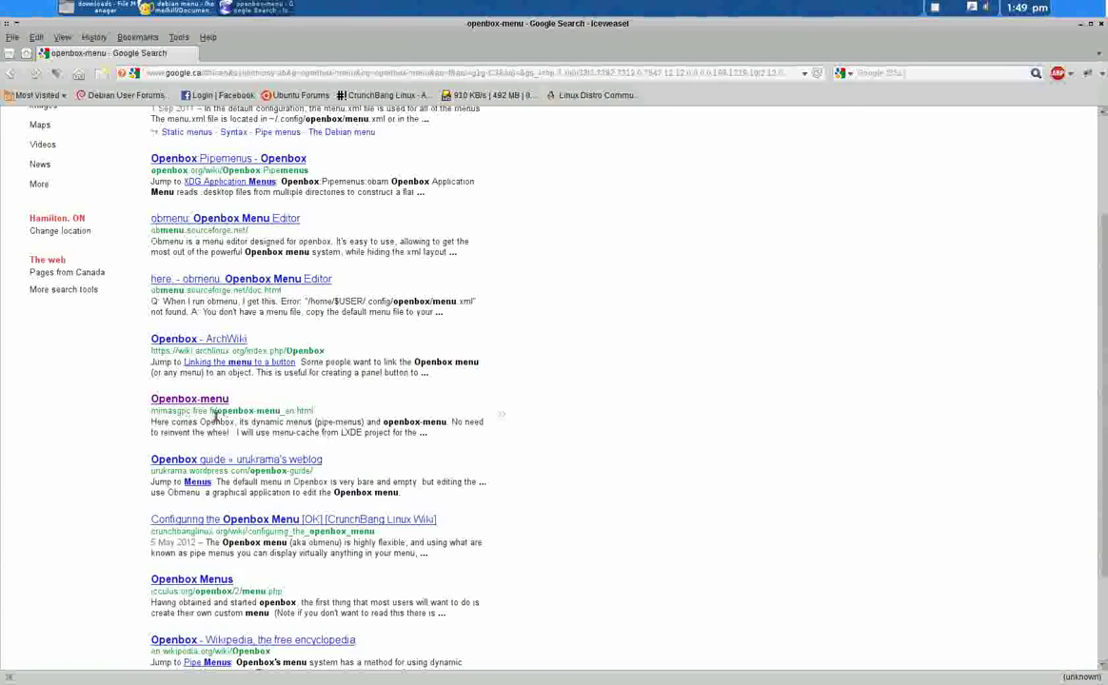
# Step: Follow the Openbox-menu result to its Google-code downloads page and download openbox-menu-0.3.6.7.tar.bz2
pyautogui.click(218, 399)
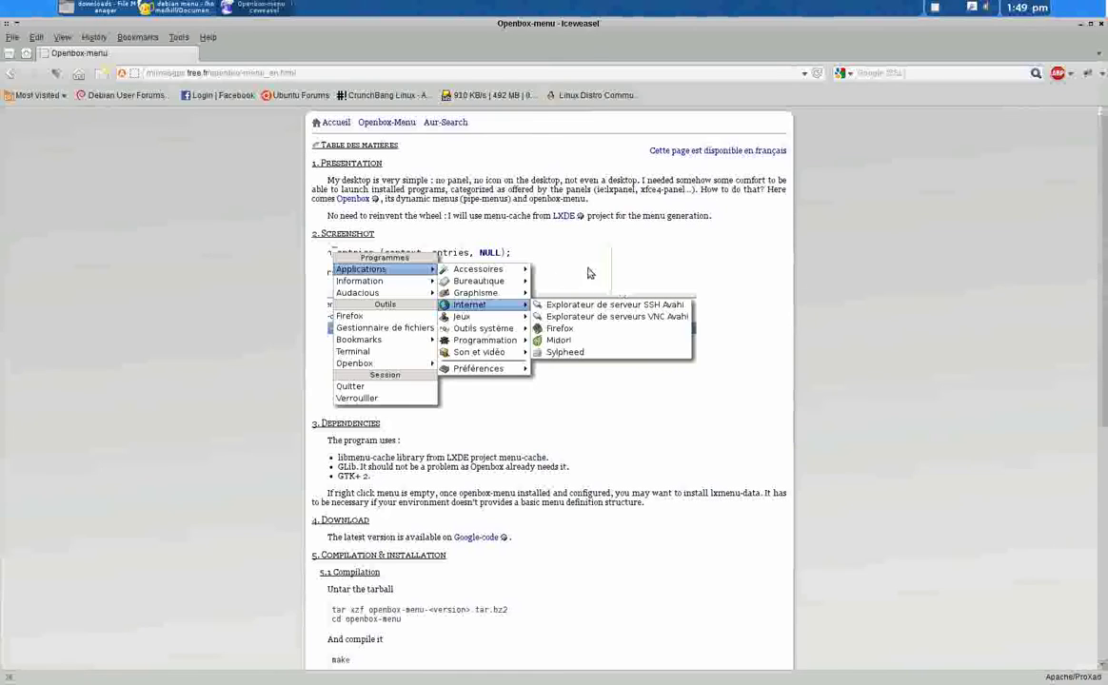
pyautogui.scroll(-1, 561, 428)
pyautogui.scroll(-2, 575, 444)
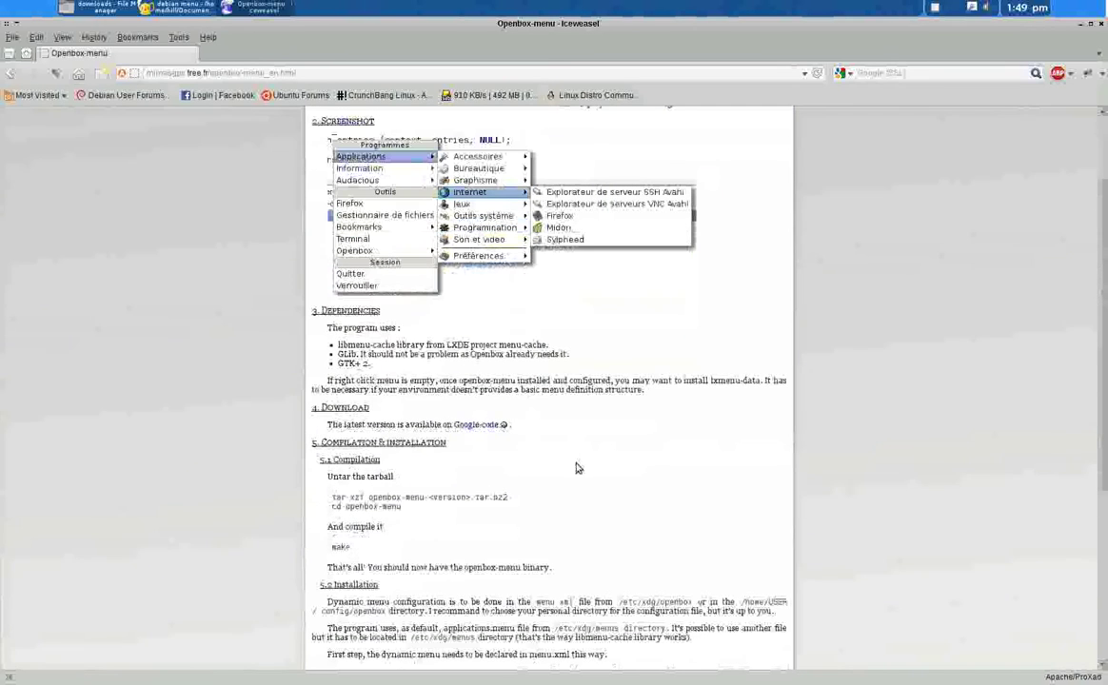
pyautogui.click(476, 426)
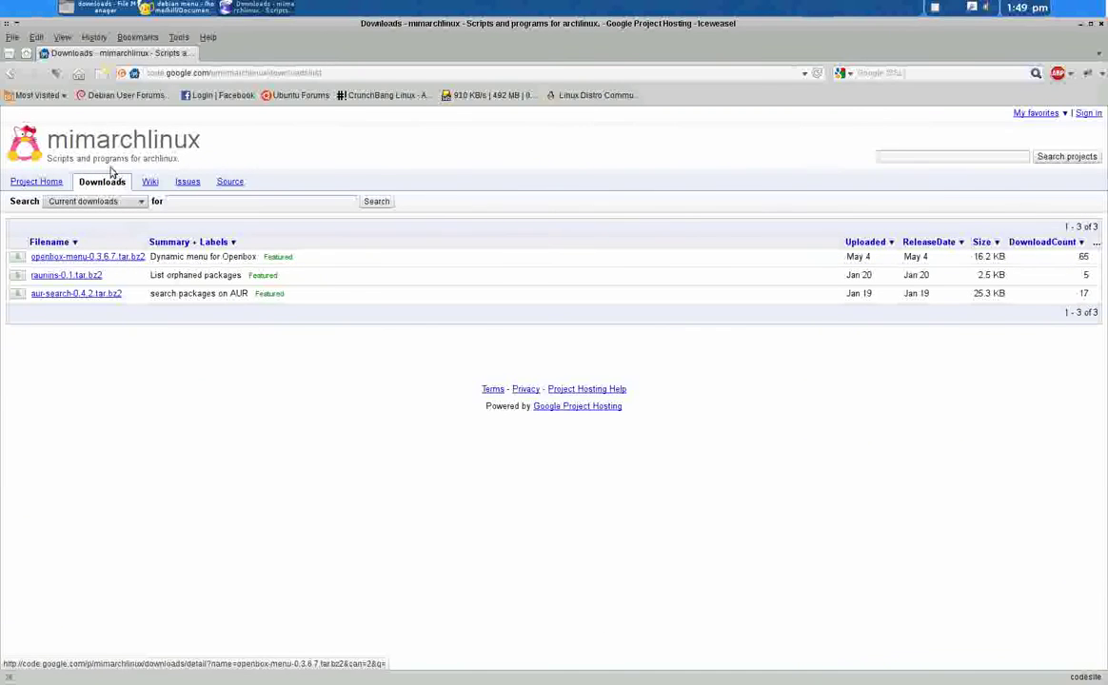
pyautogui.click(113, 258)
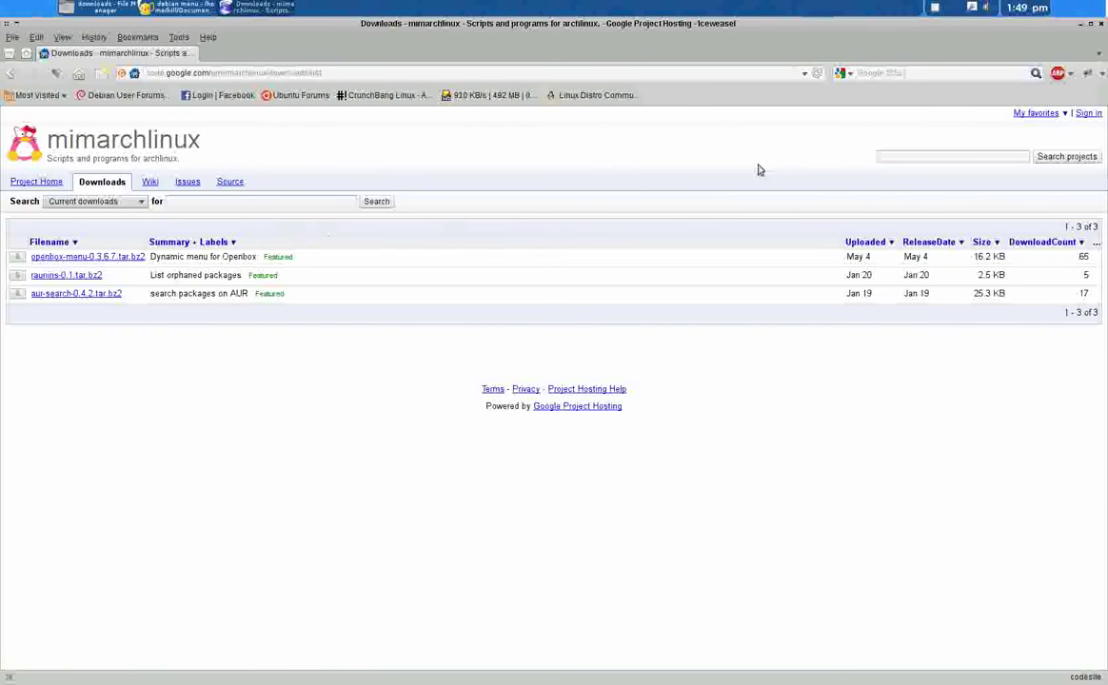
# Step: Minimize Iceweasel and return to the file manager showing the downloaded archive
pyautogui.click(1081, 26)
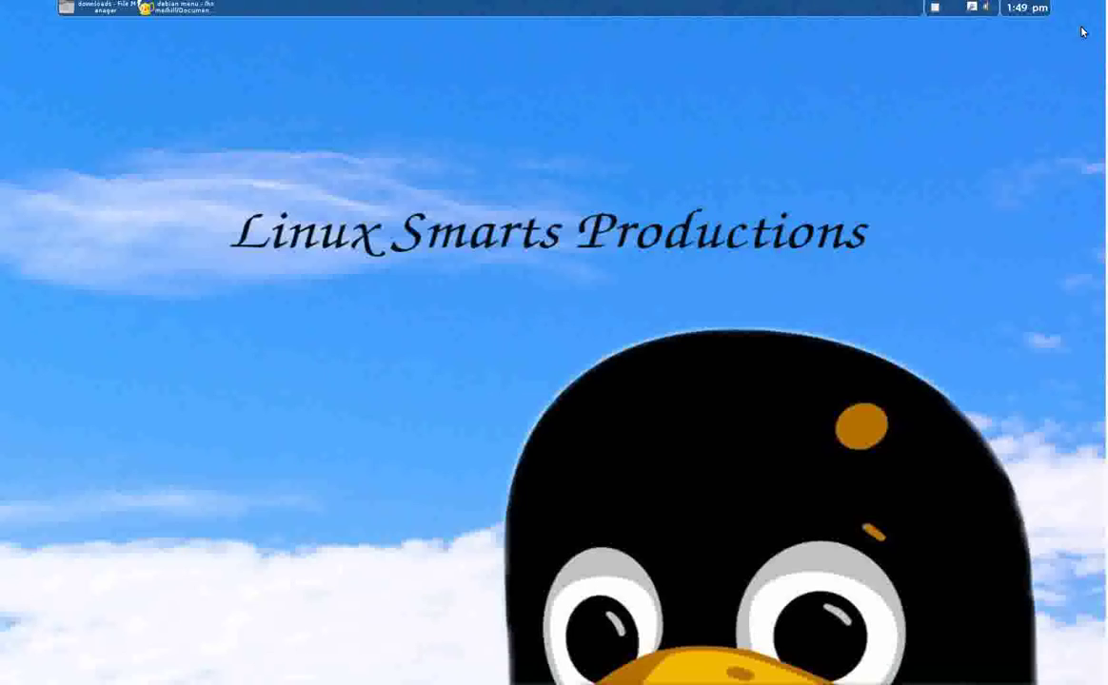
pyautogui.click(91, 9)
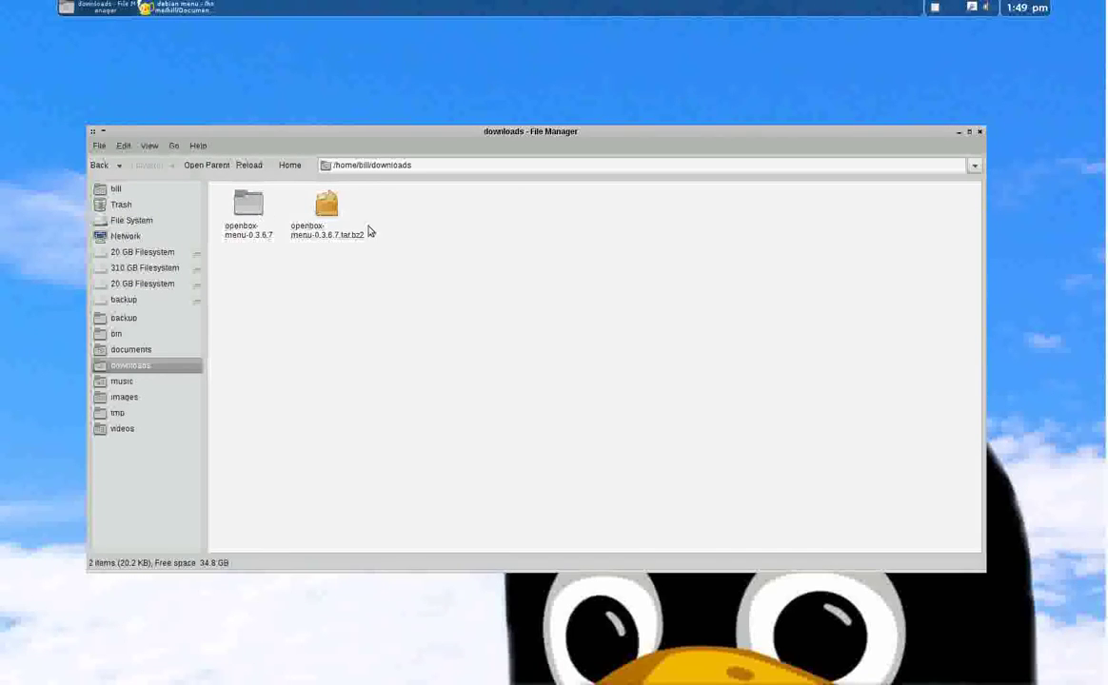
pyautogui.rightClick(329, 223)
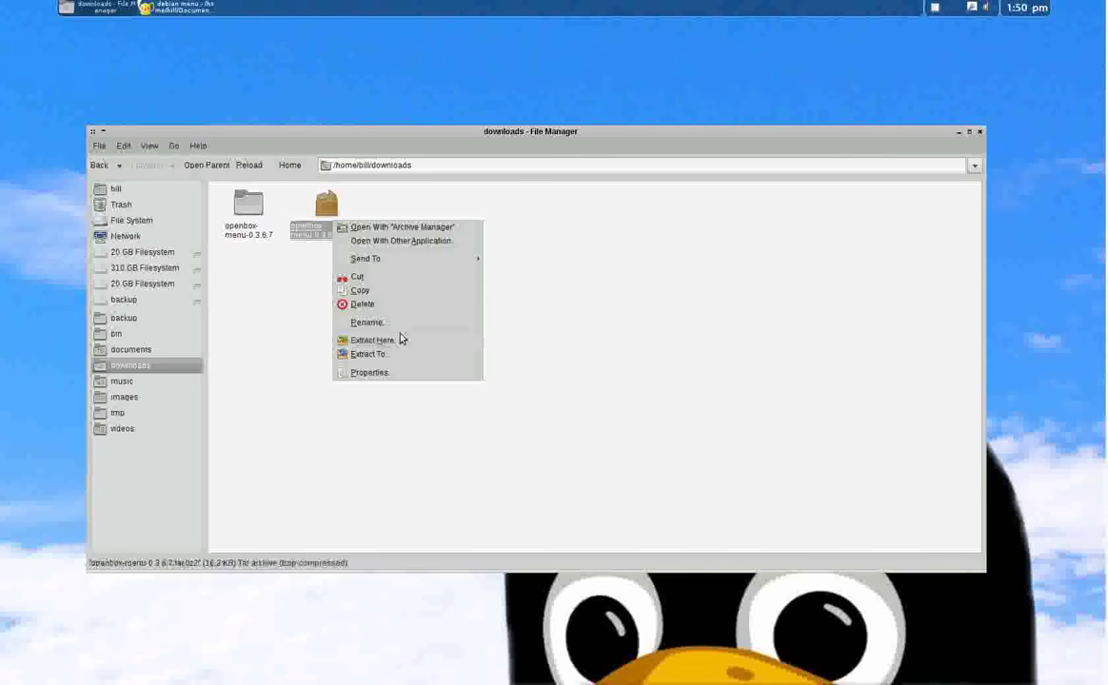
pyautogui.click(308, 259)
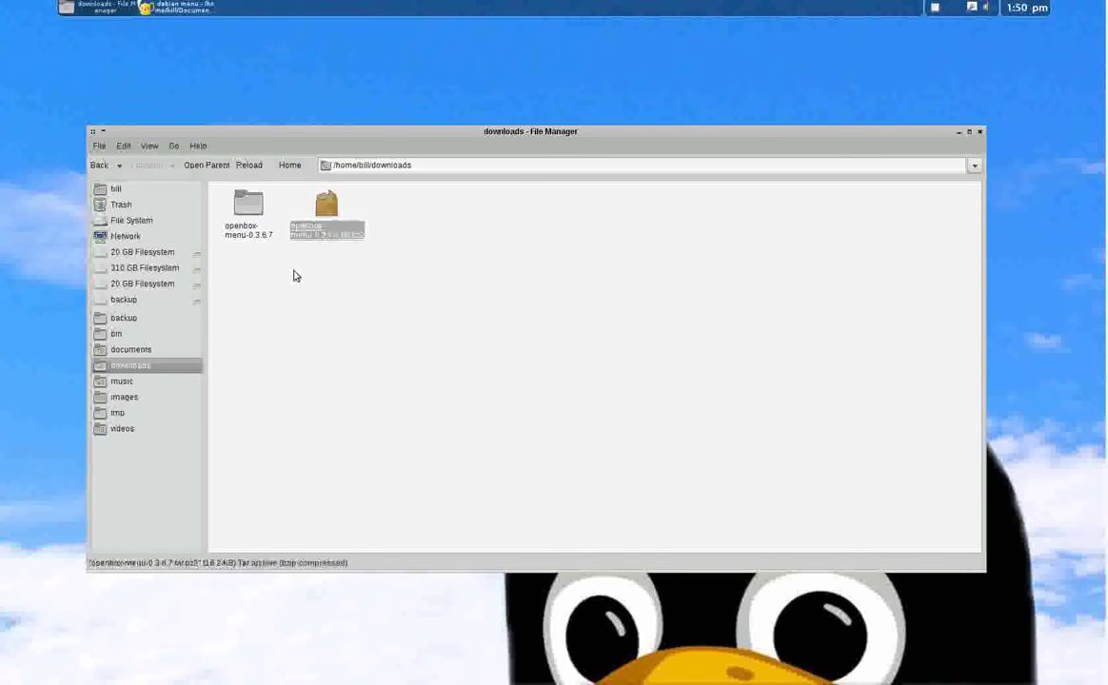
# Step: Open the Makefile from the openbox-menu-0.3.6.7 folder in Geany
pyautogui.doubleClick(259, 218)
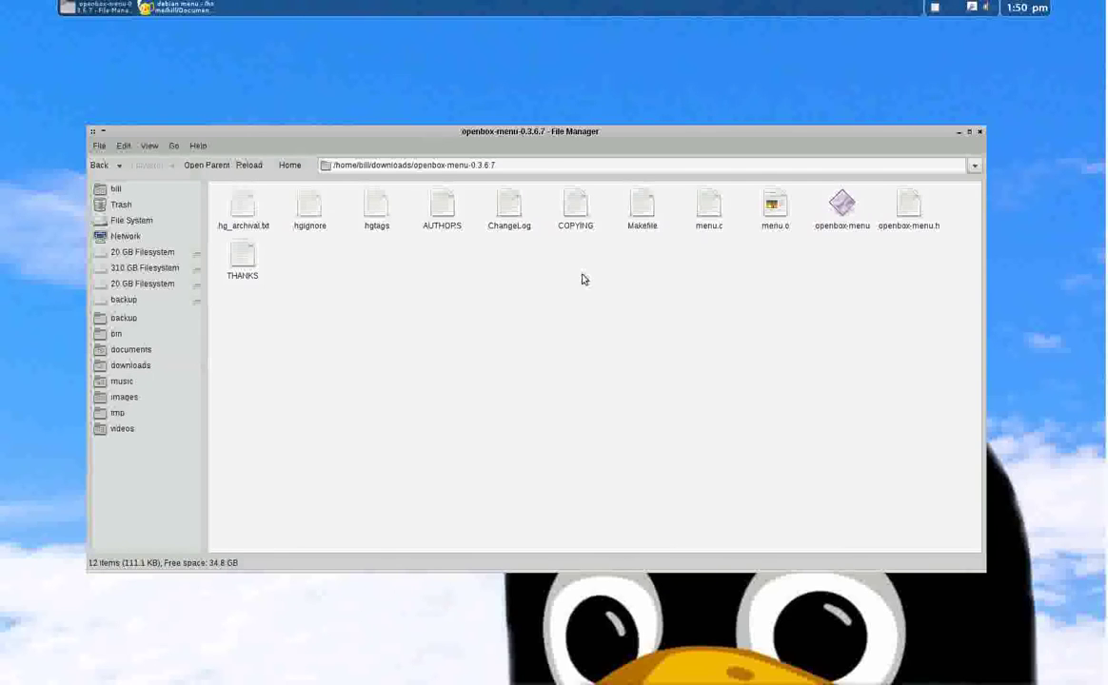
pyautogui.click(641, 209)
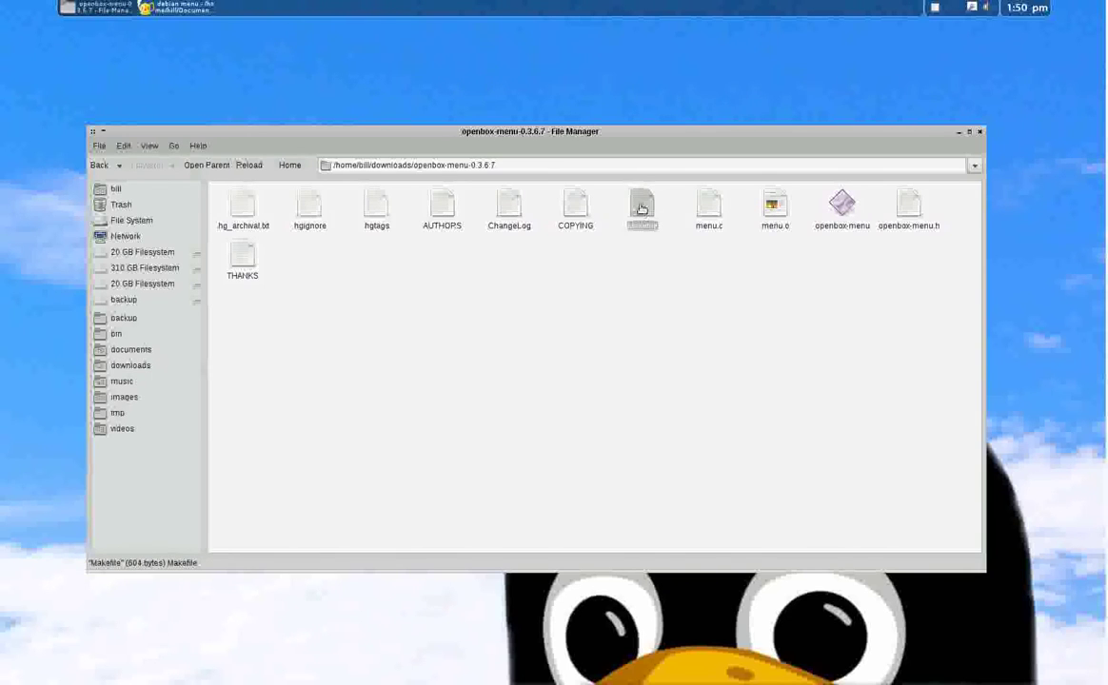
pyautogui.doubleClick(642, 210)
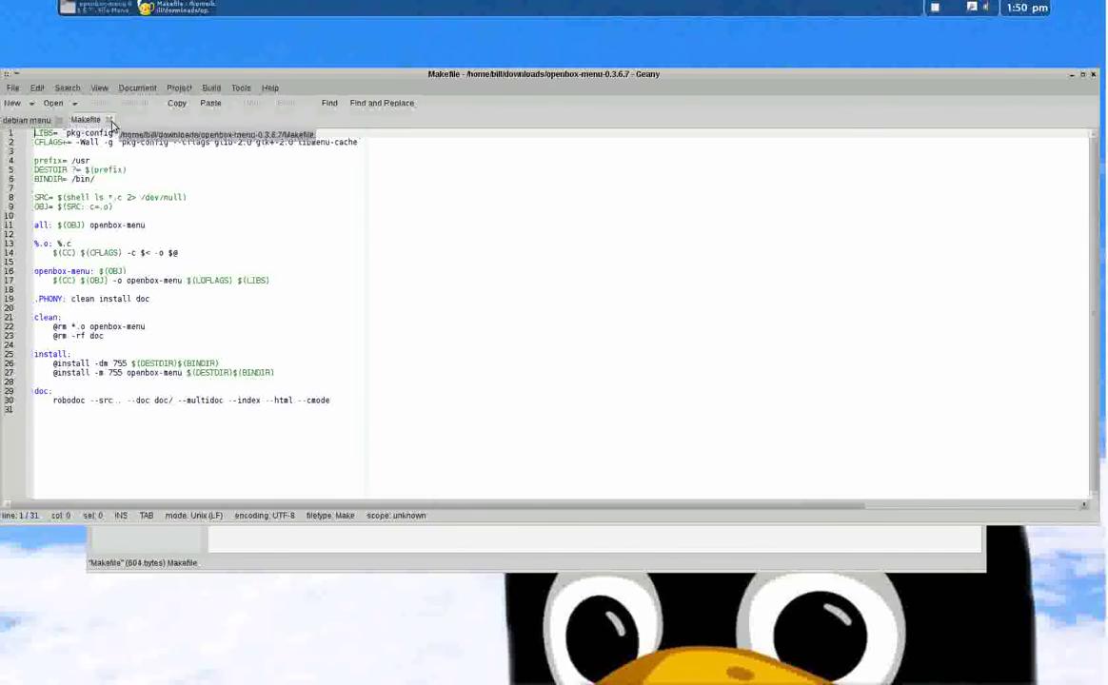
# Step: Close the Makefile tab and highlight lxmenu-data and menu-xdg in the debian menu notes
pyautogui.click(111, 121)
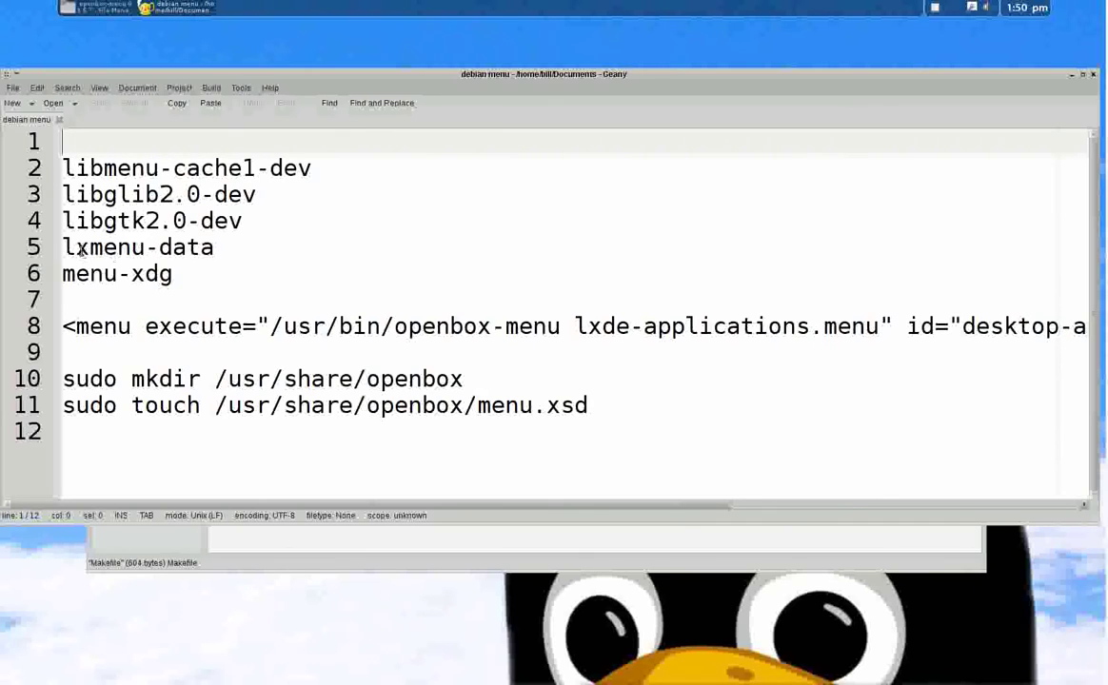
pyautogui.moveTo(217, 248); pyautogui.dragTo(80, 250)
pyautogui.click(240, 247)
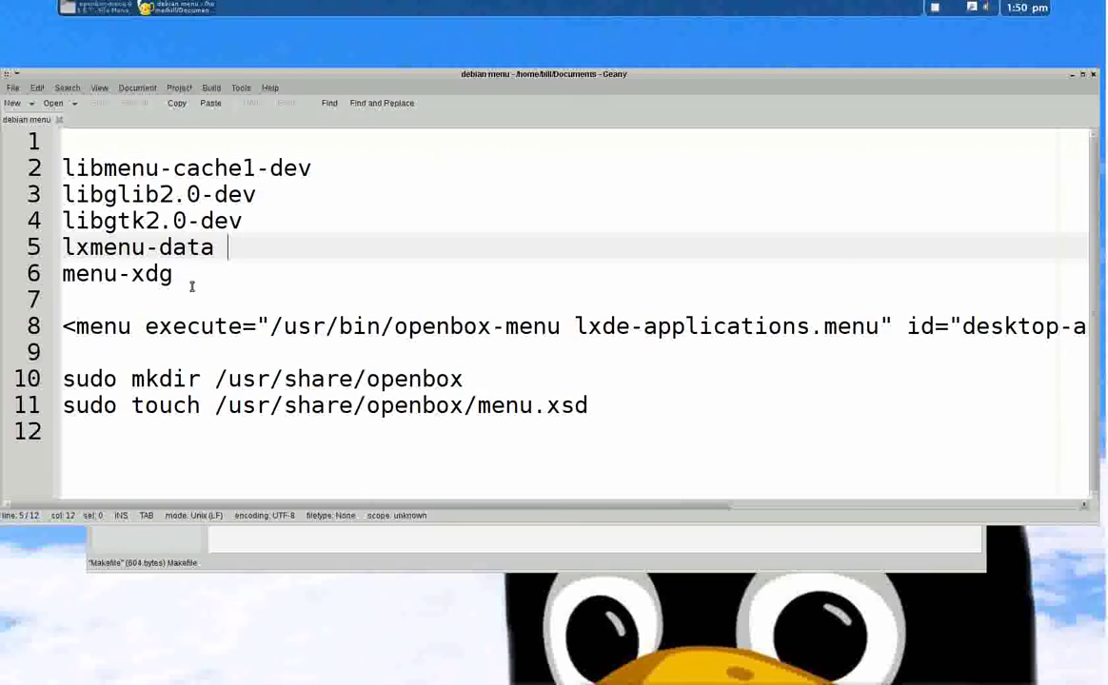
pyautogui.moveTo(174, 276); pyautogui.dragTo(55, 276)
pyautogui.click(183, 276)
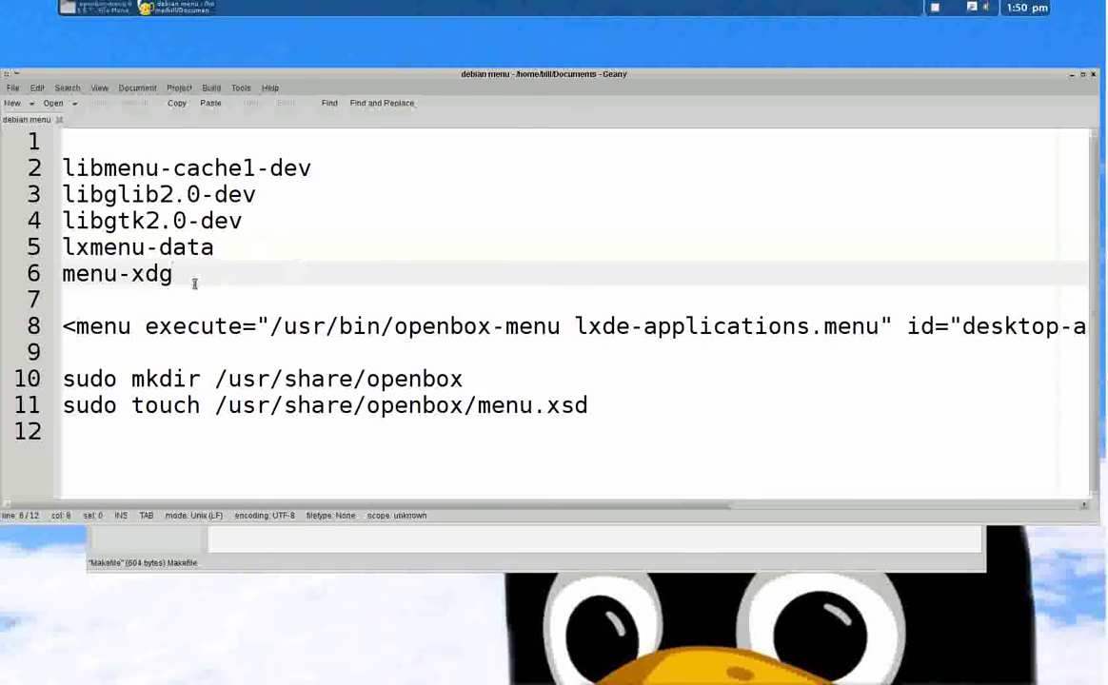
# Step: Highlight 'dev' in libmenu-cache1-dev and 'gtk2' in libgtk2.0-dev
pyautogui.click(271, 168)
pyautogui.moveTo(271, 169); pyautogui.dragTo(313, 169)
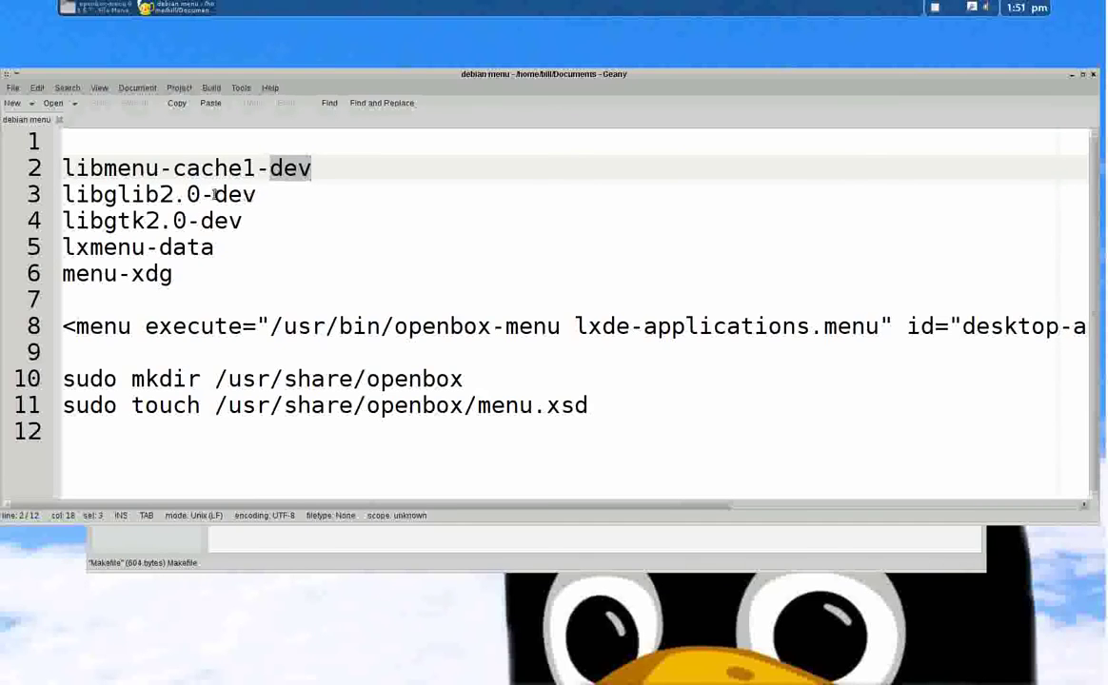
pyautogui.moveTo(162, 221); pyautogui.dragTo(103, 220)
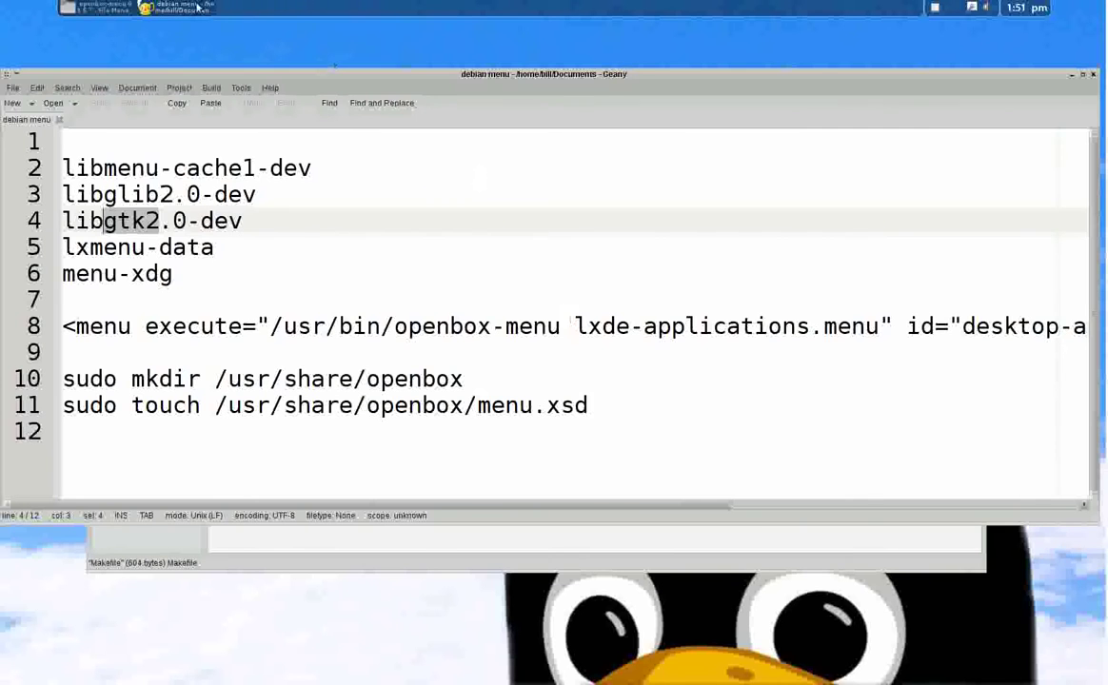
# Step: Open a terminal in the openbox-menu-0.3.6.7 source folder from the file manager
pyautogui.click(114, 10)
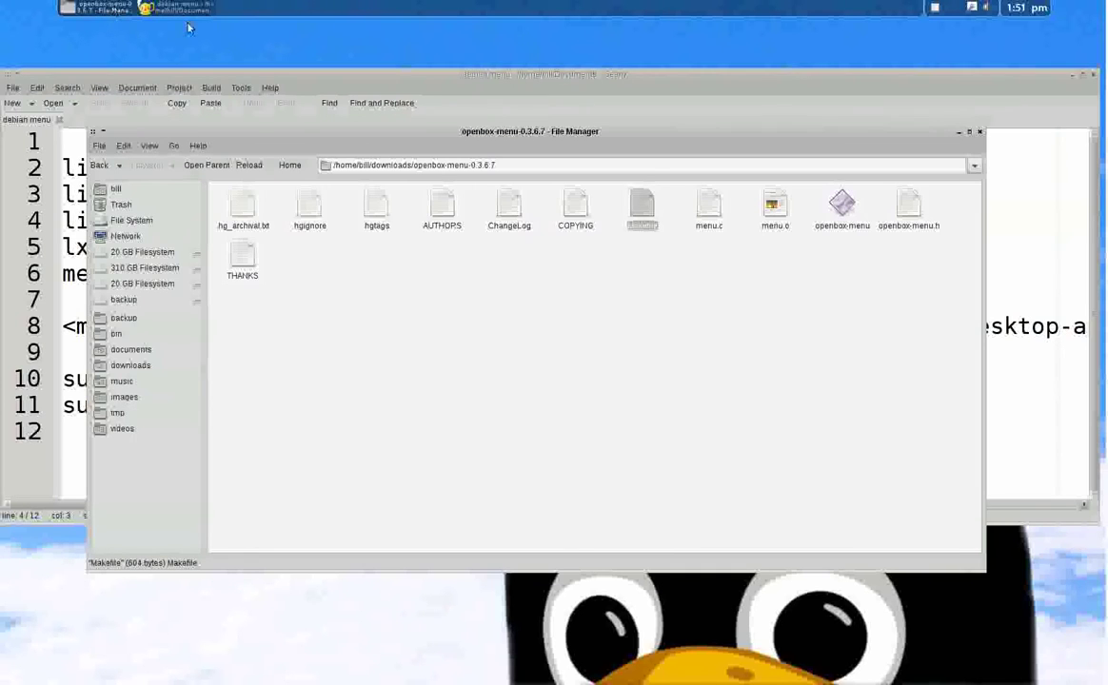
pyautogui.moveTo(272, 138); pyautogui.dragTo(285, 164)
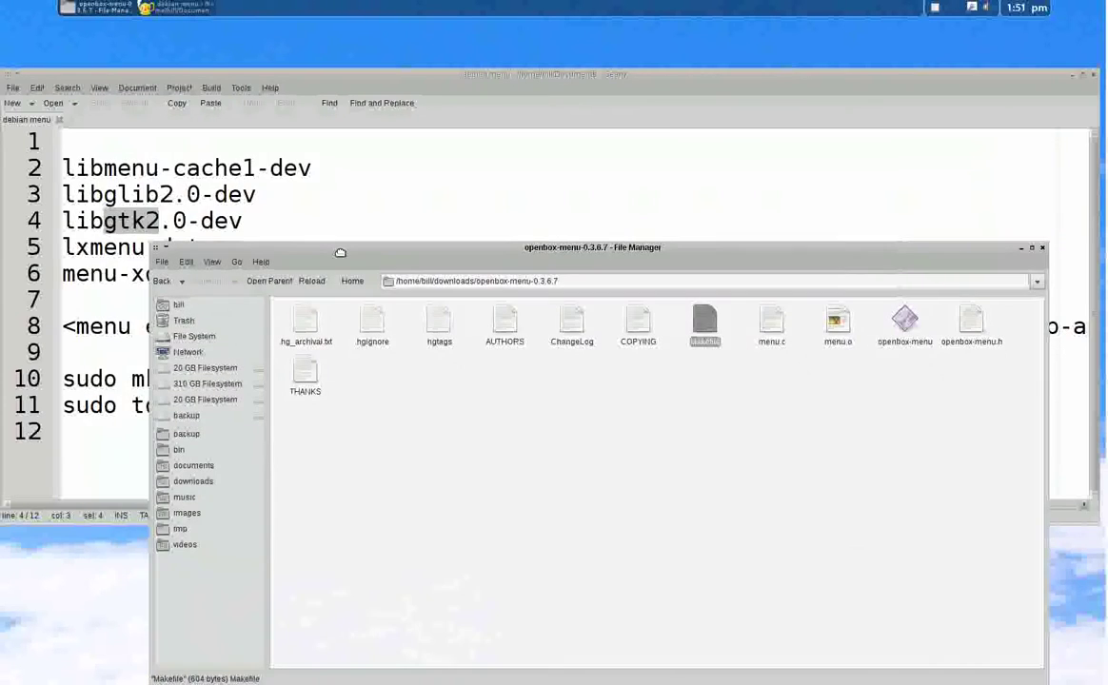
pyautogui.click(261, 183)
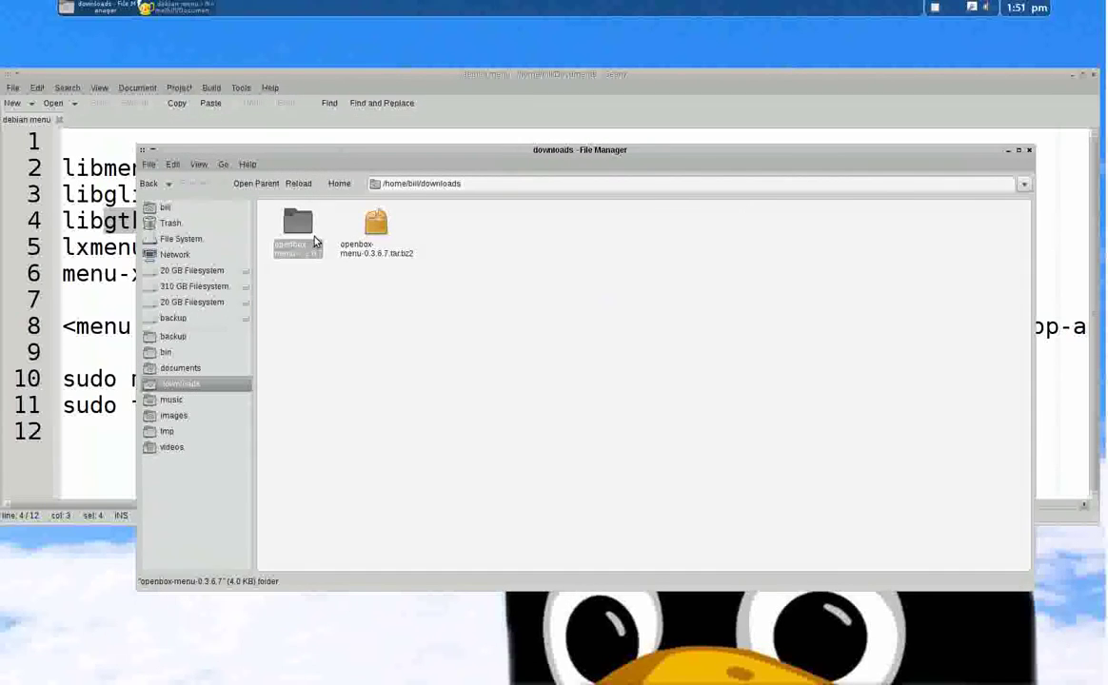
pyautogui.doubleClick(284, 213)
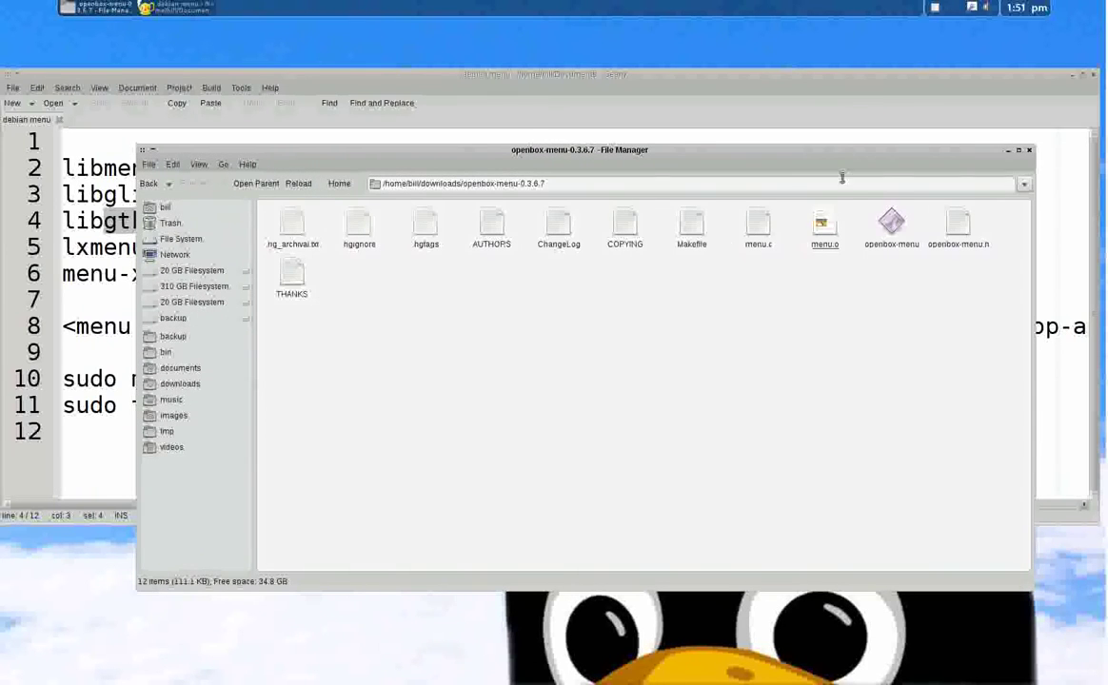
pyautogui.click(824, 223)
pyautogui.moveTo(789, 153); pyautogui.dragTo(728, 110)
pyautogui.rightClick(495, 268)
pyautogui.click(507, 276)
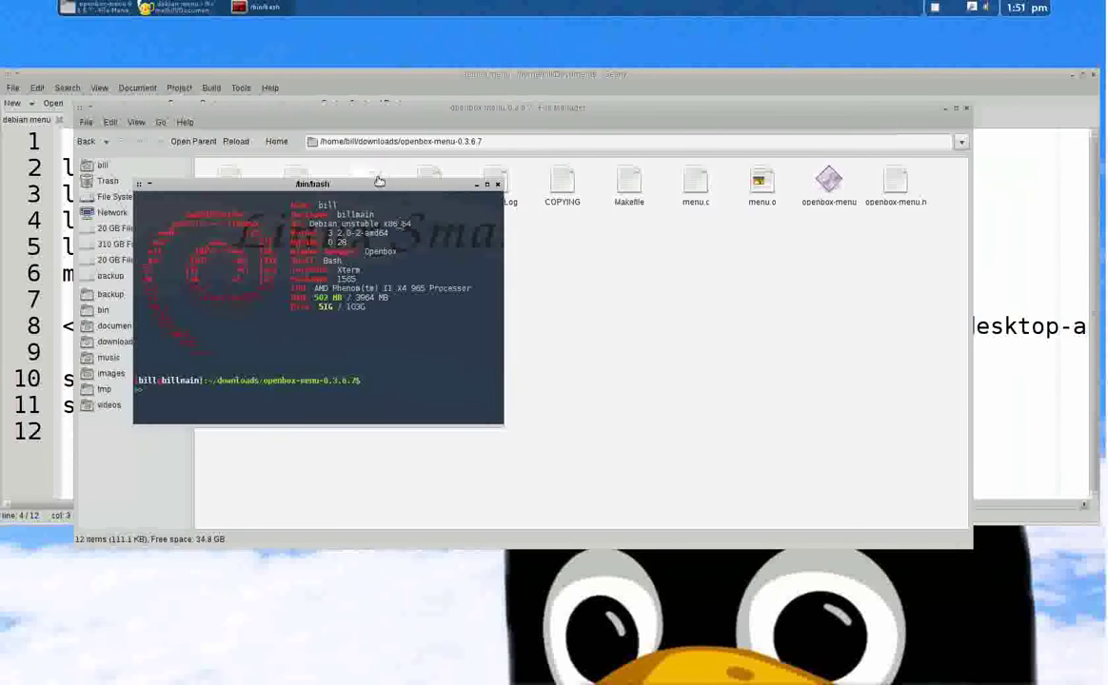
pyautogui.moveTo(377, 185); pyautogui.dragTo(654, 288)
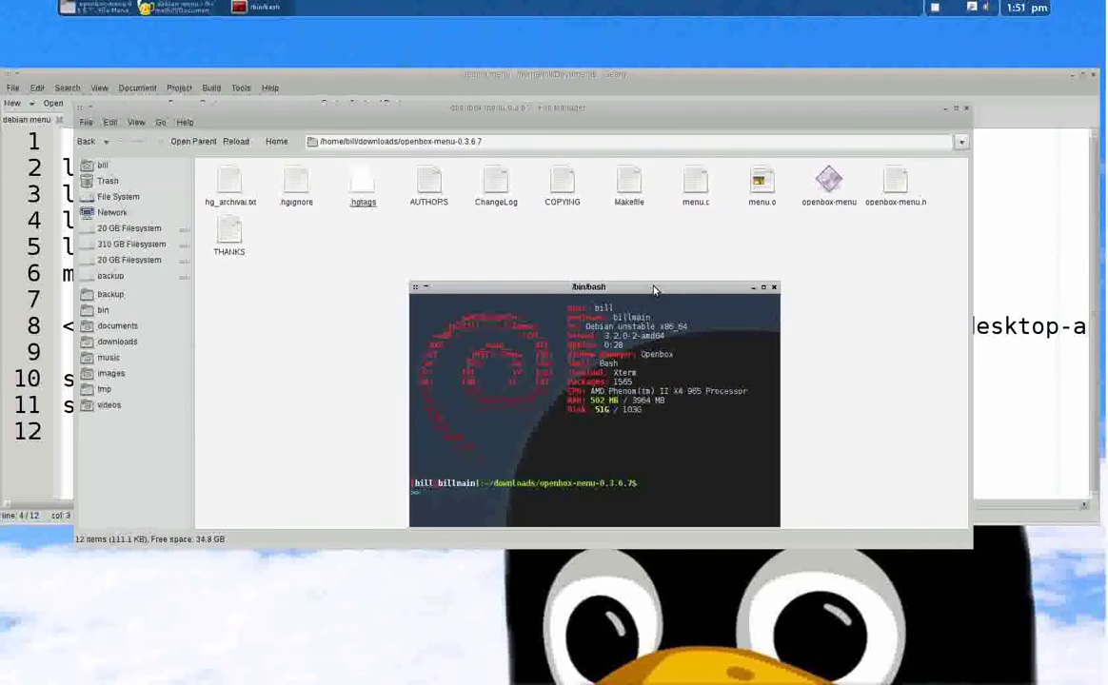
# Step: Run make, then sudo make install, answering the password prompt
pyautogui.write('make')
pyautogui.press('Return')
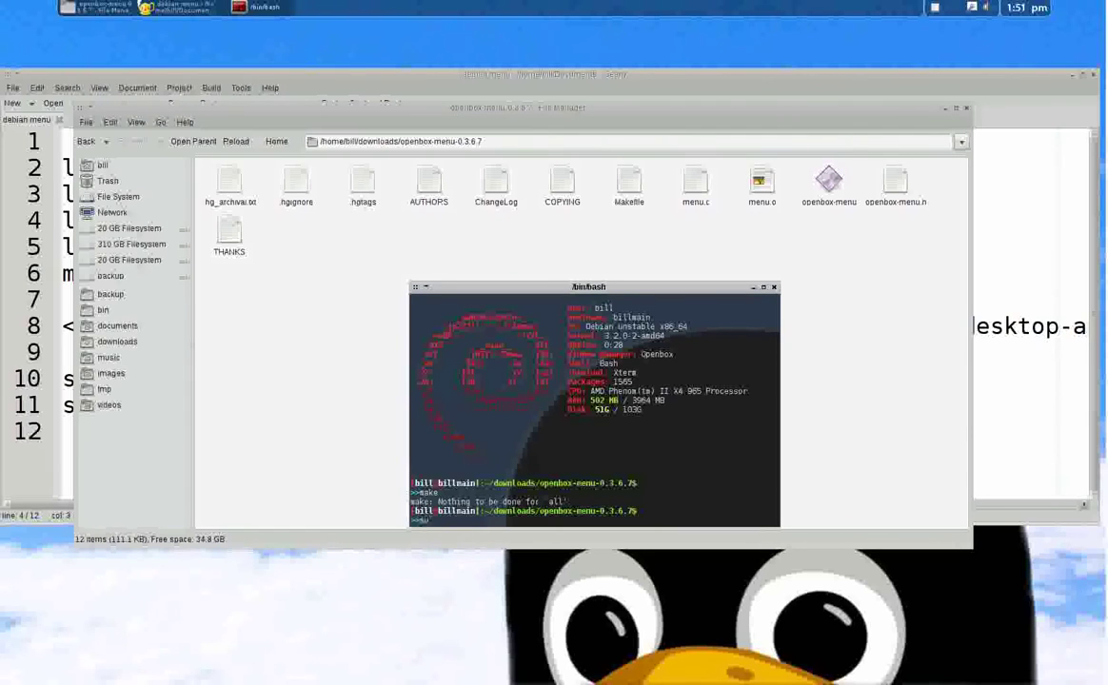
pyautogui.write('do')
pyautogui.write('make install')
pyautogui.press('Return')
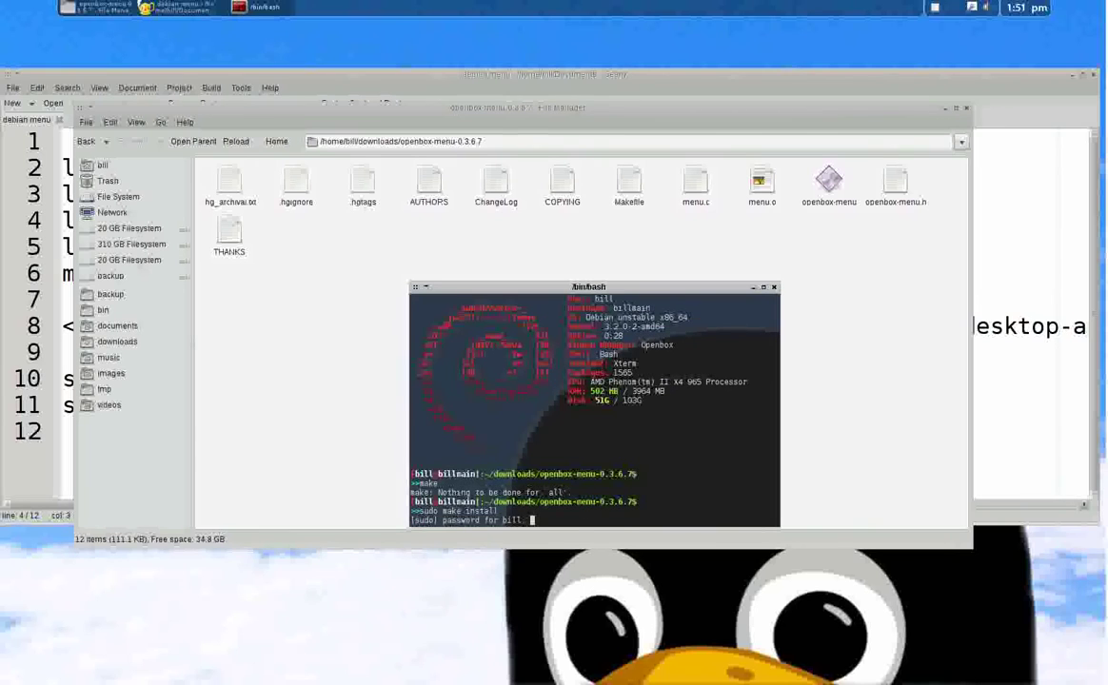
pyautogui.press('Return')
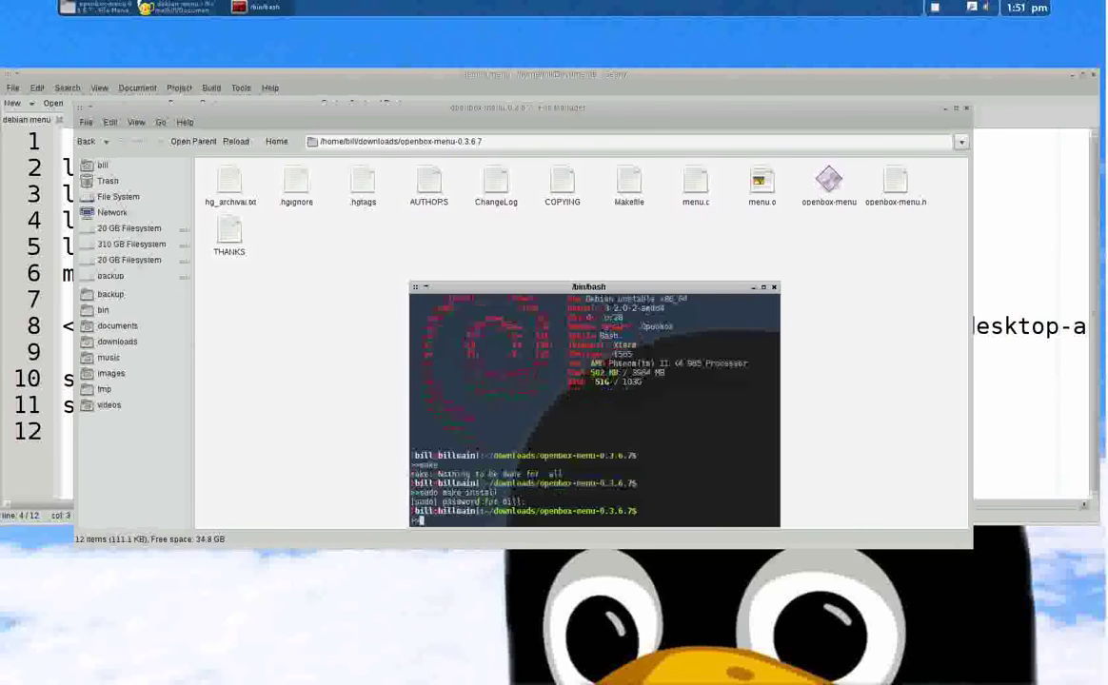
# Step: Browse to /usr/bin and select the newly installed openbox-menu executable (29.4 KB)
pyautogui.click(774, 287)
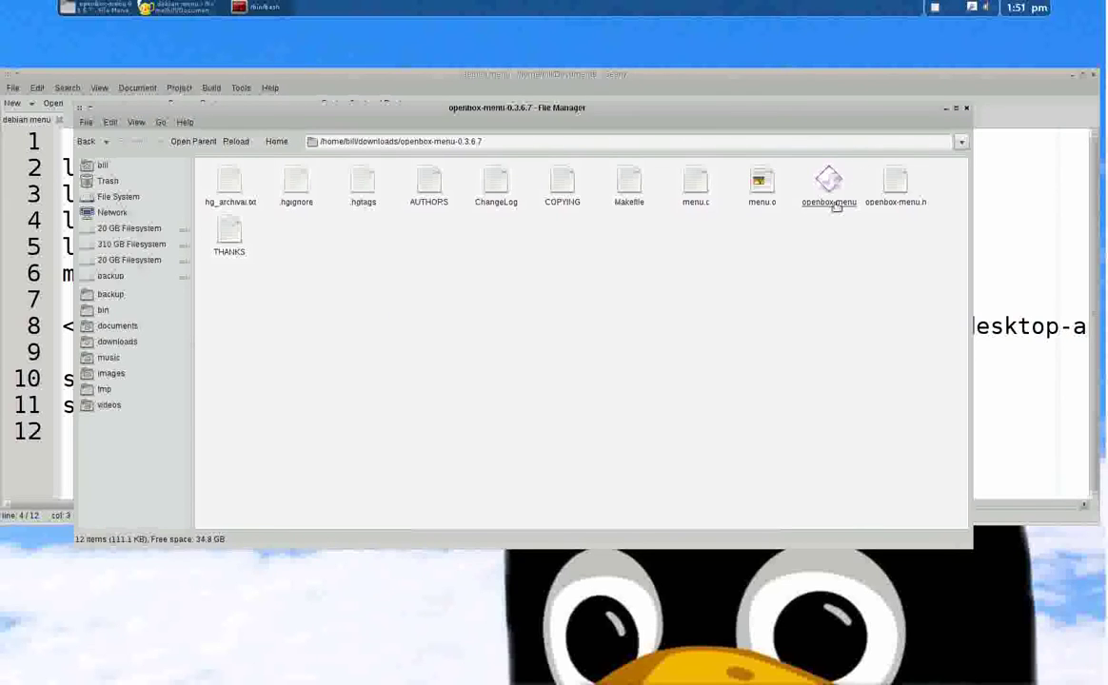
pyautogui.click(829, 195)
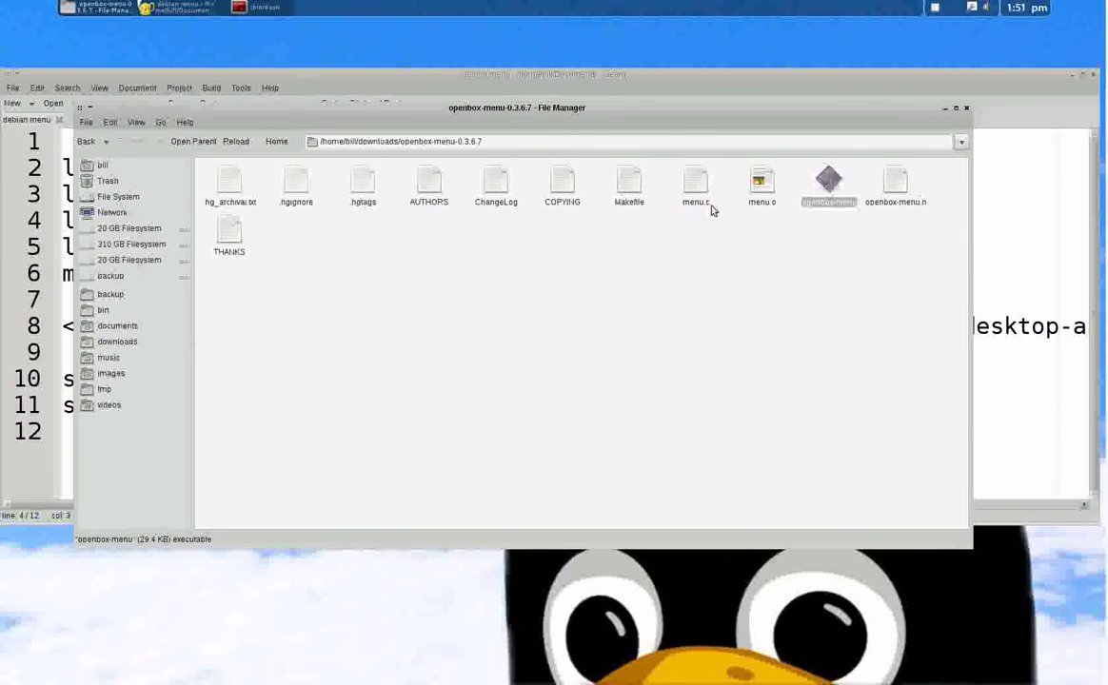
pyautogui.click(121, 197)
pyautogui.doubleClick(549, 238)
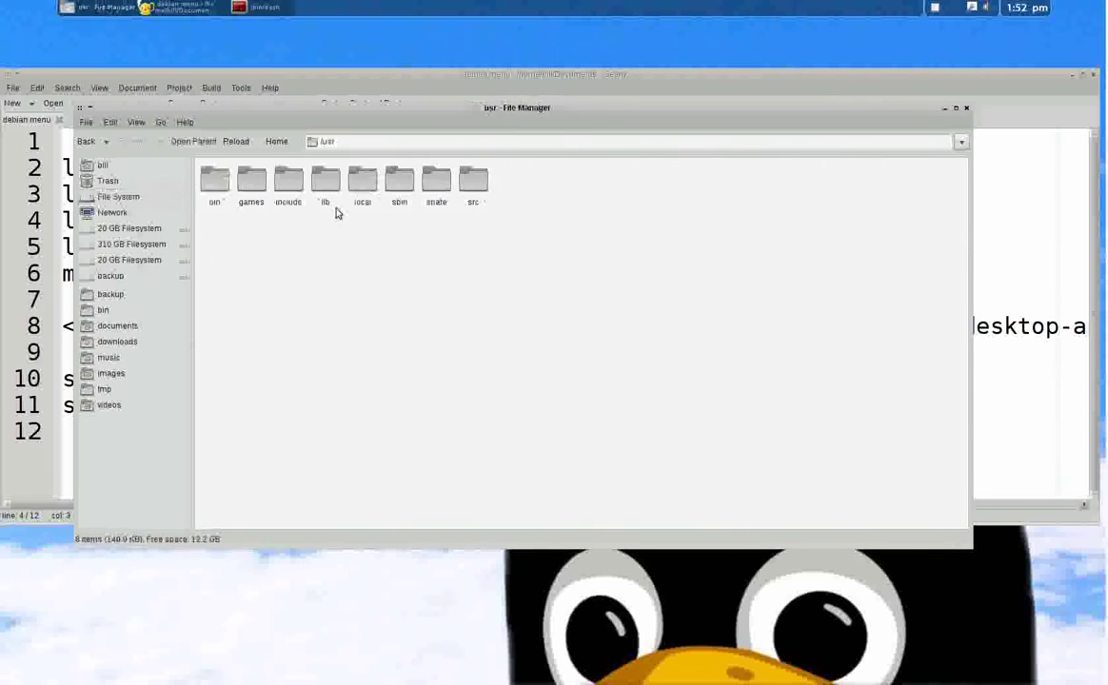
pyautogui.doubleClick(216, 186)
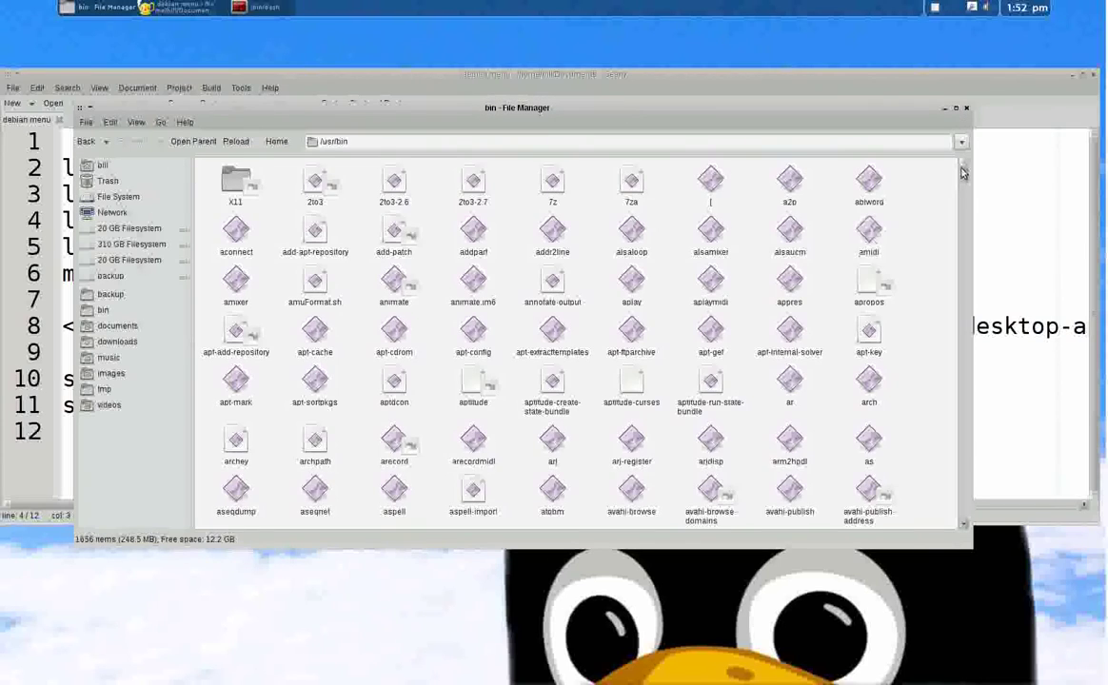
pyautogui.moveTo(966, 181); pyautogui.dragTo(973, 385)
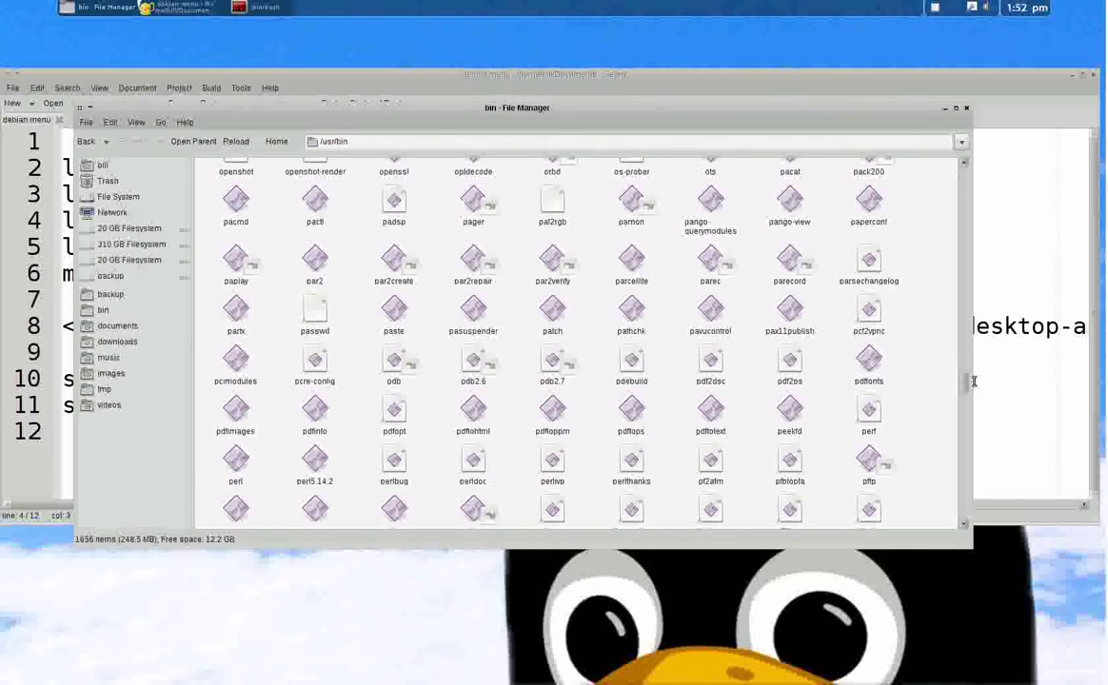
pyautogui.scroll(1, 342, 282)
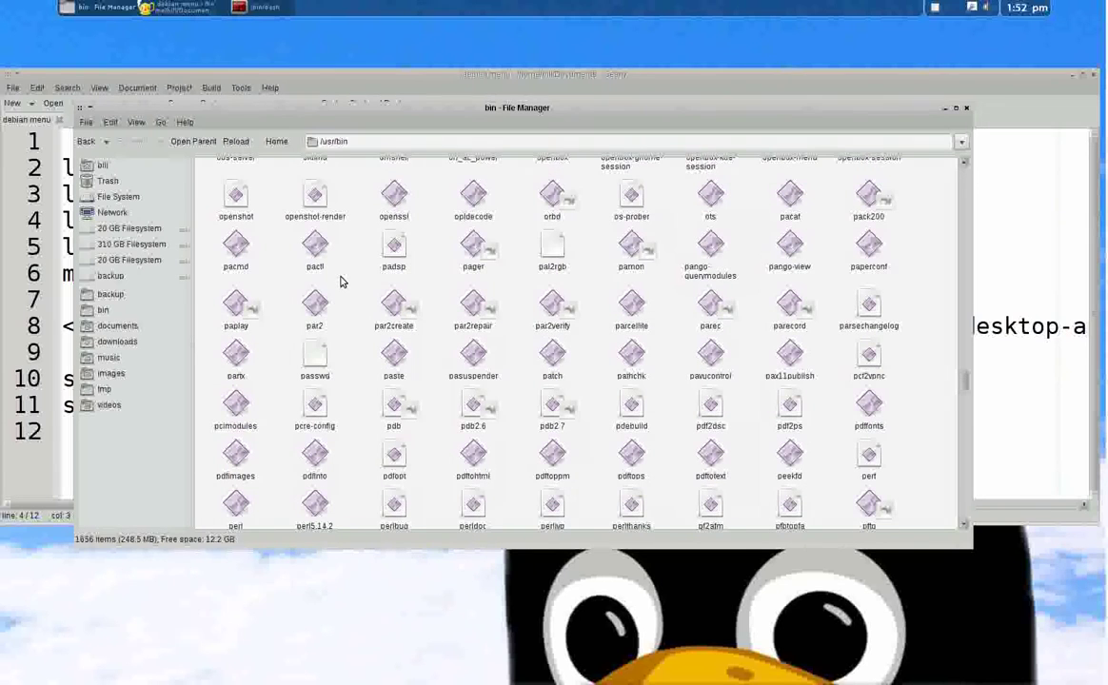
pyautogui.click(552, 354)
pyautogui.scroll(2, 566, 273)
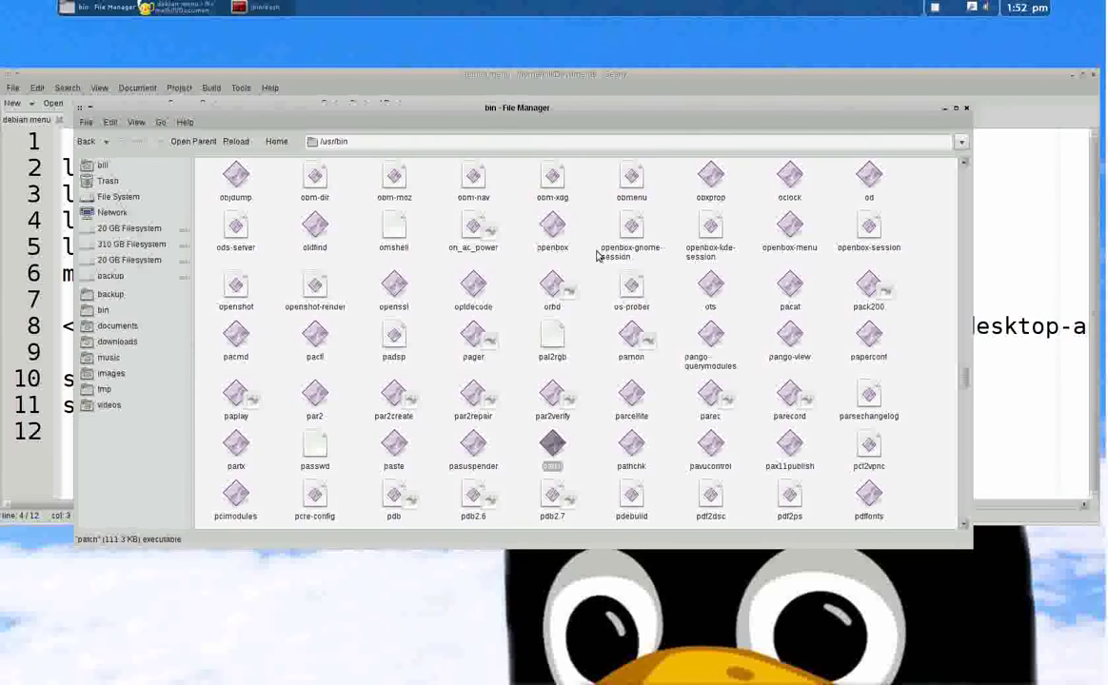
pyautogui.click(789, 228)
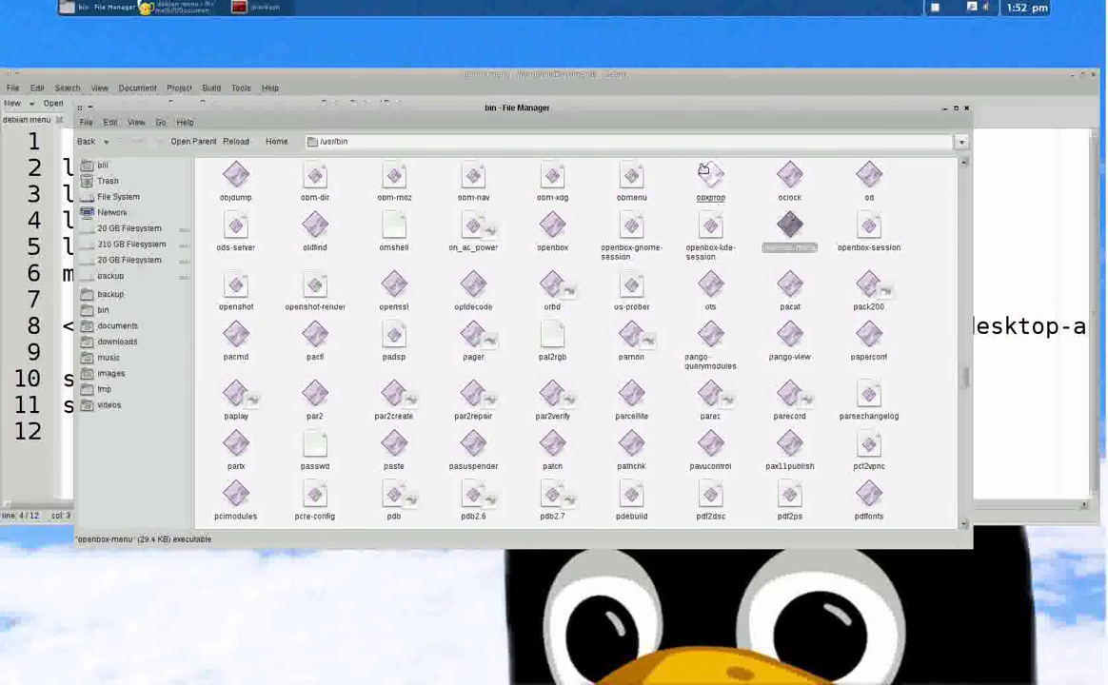
pyautogui.moveTo(621, 115); pyautogui.dragTo(638, 163)
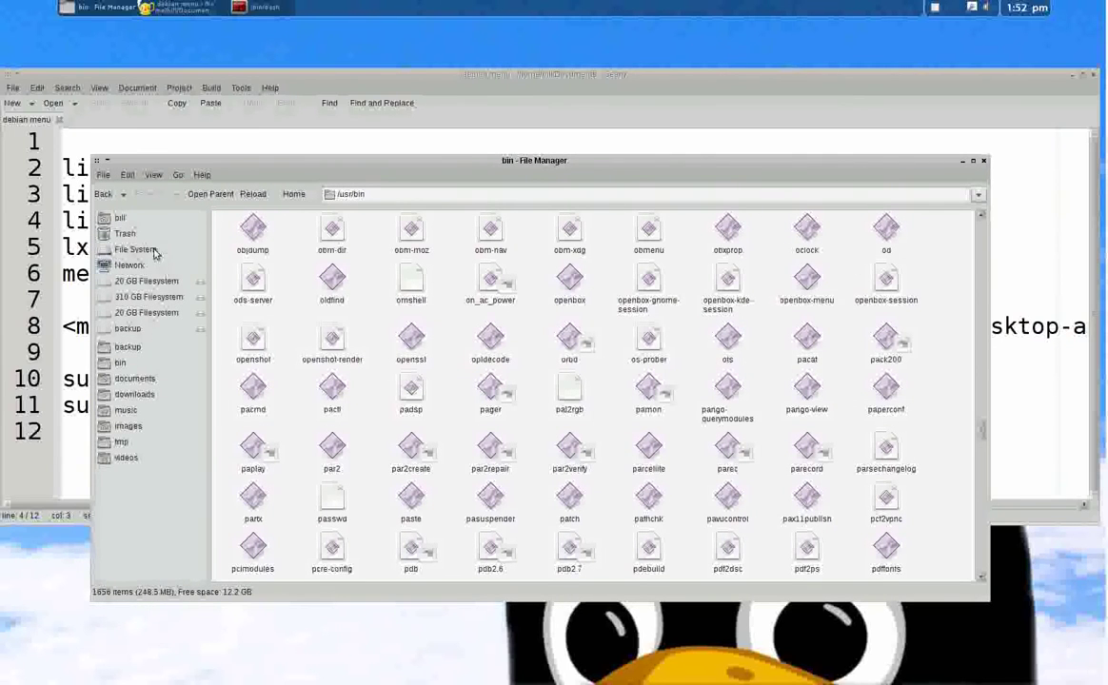
# Step: Navigate the file manager to /etc/xdg/menus
pyautogui.click(141, 221)
pyautogui.click(138, 248)
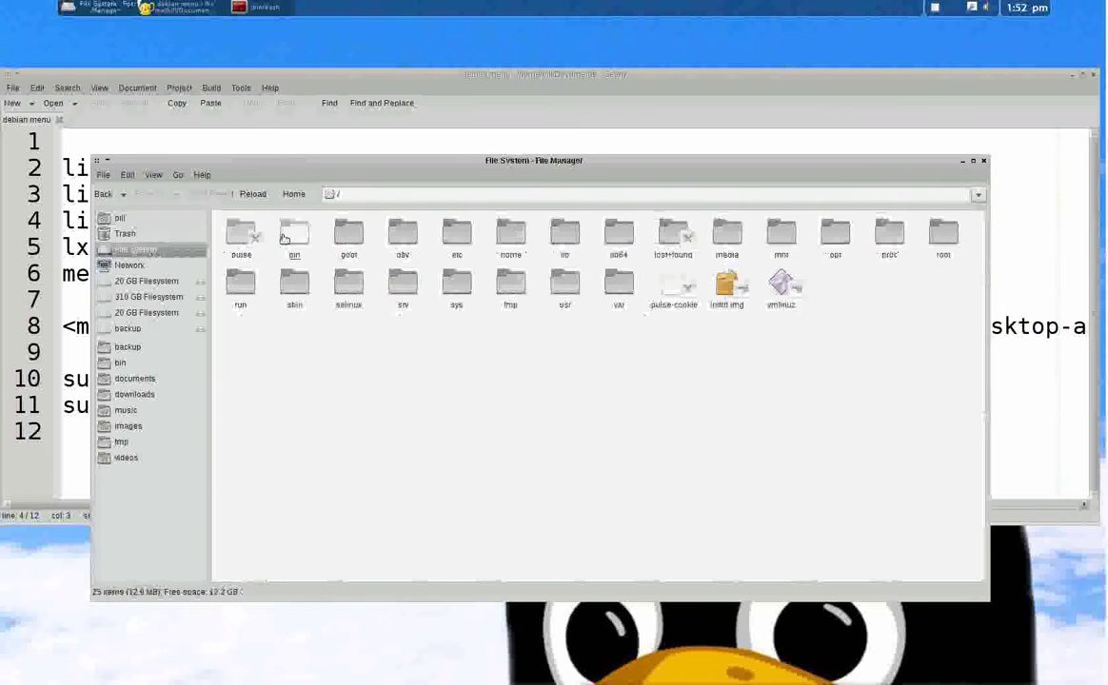
pyautogui.doubleClick(458, 237)
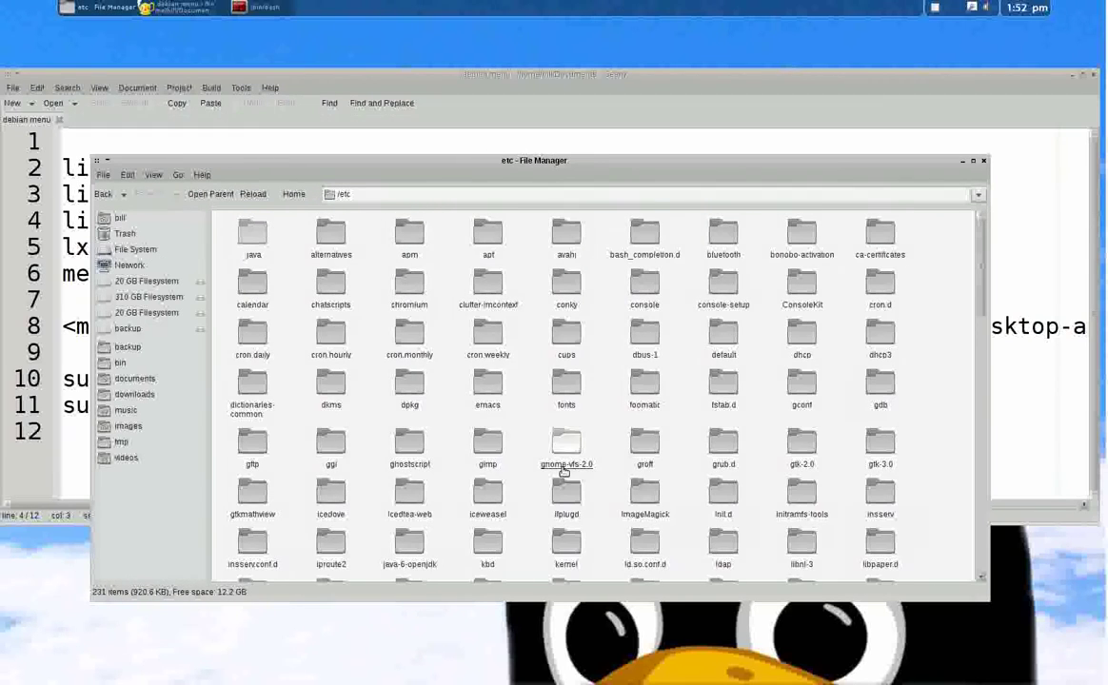
pyautogui.scroll(-3, 685, 419)
pyautogui.scroll(-10, 685, 419)
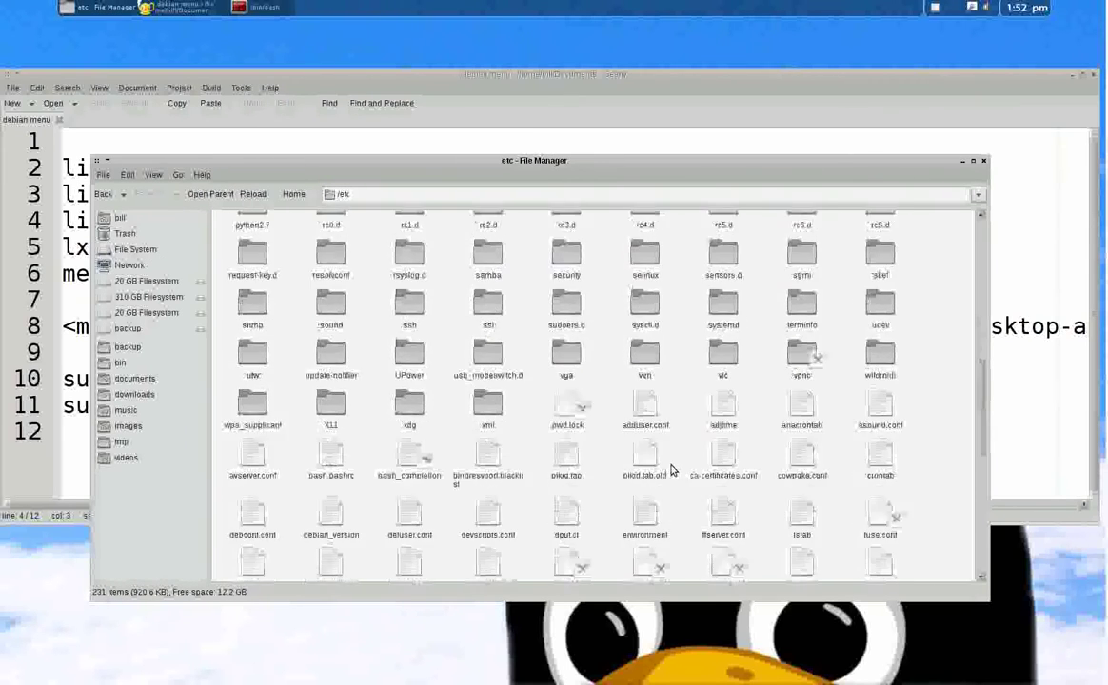
pyautogui.click(555, 367)
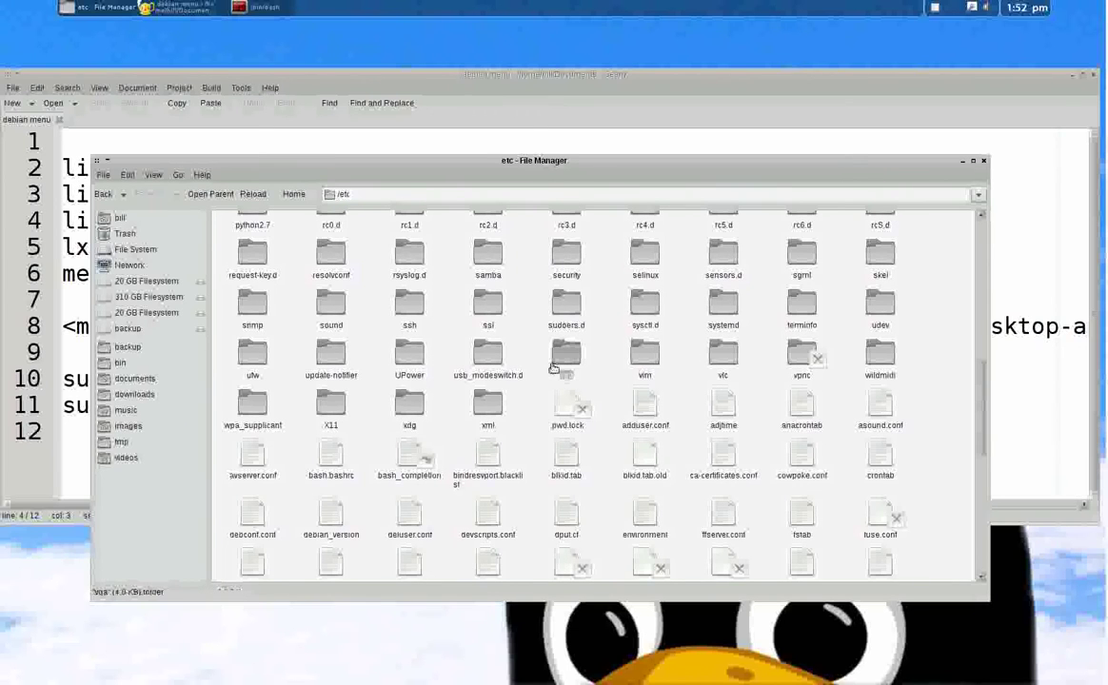
pyautogui.doubleClick(342, 406)
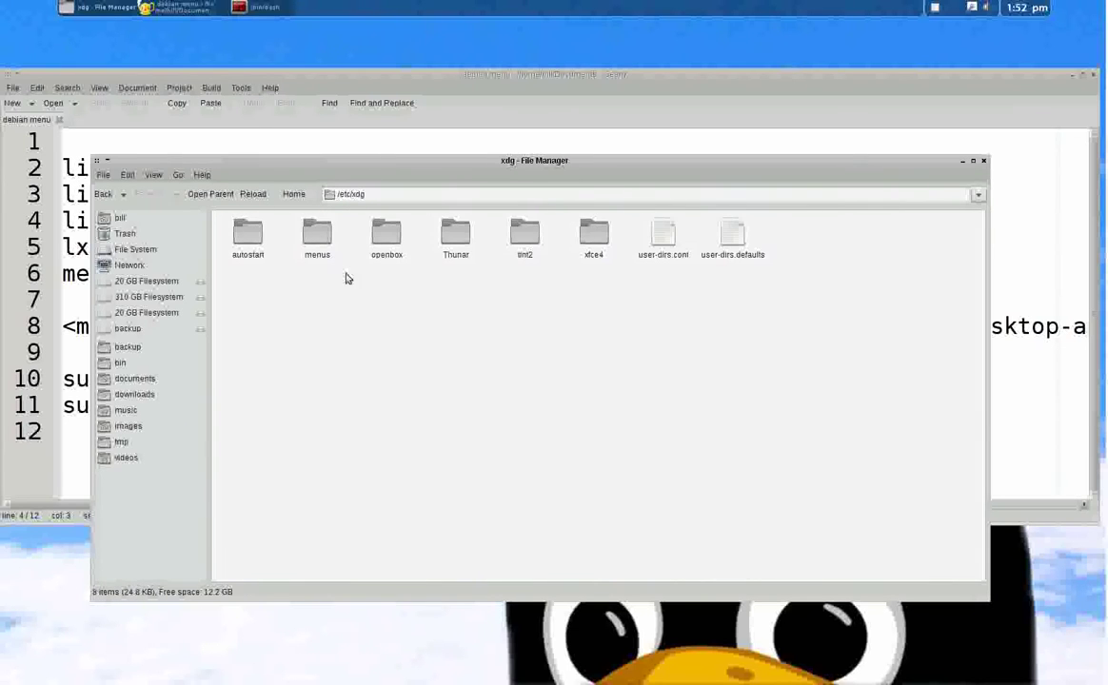
pyautogui.doubleClick(320, 240)
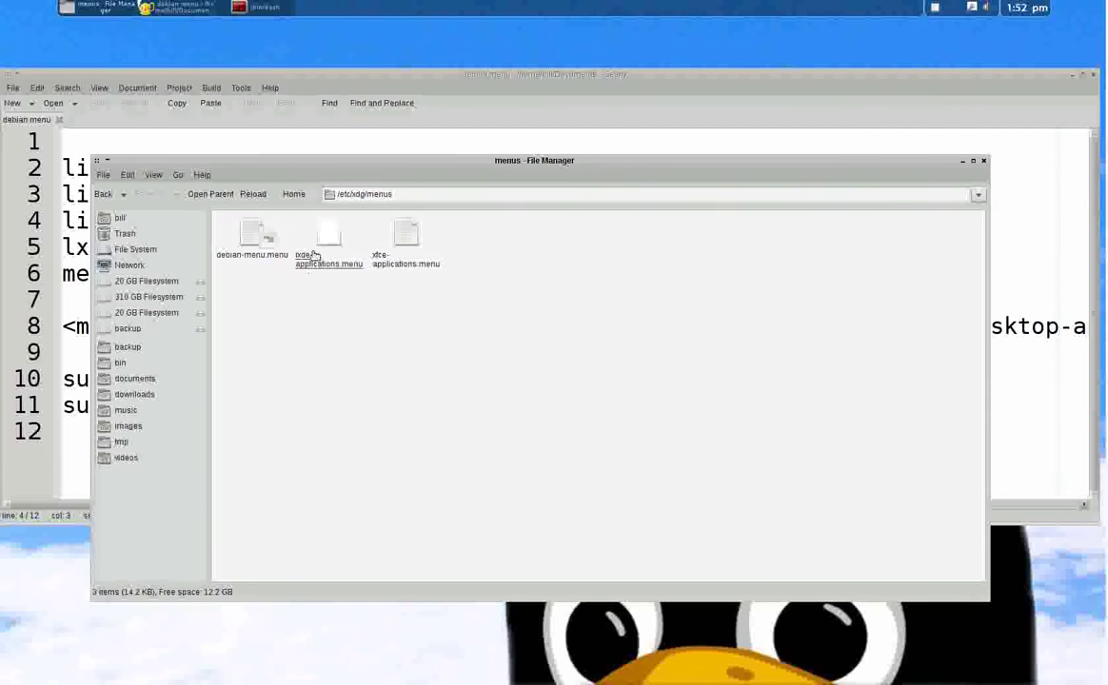
# Step: Inspect the lxde-applications and xfce-applications .menu files, then minimize the file manager
pyautogui.click(328, 263)
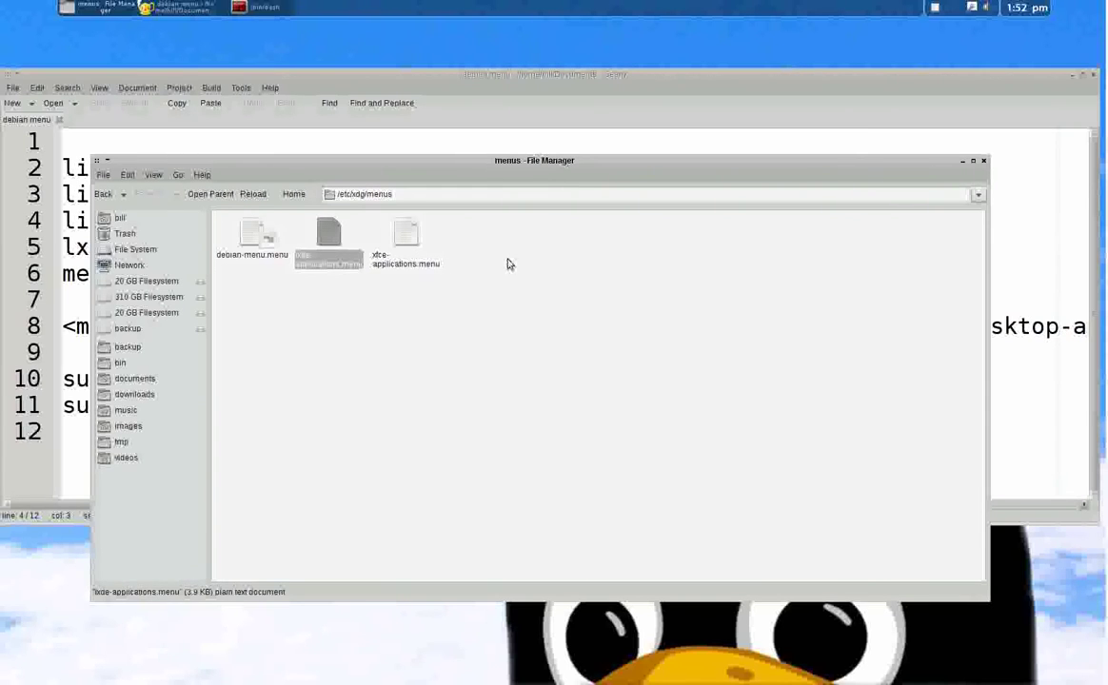
pyautogui.click(395, 261)
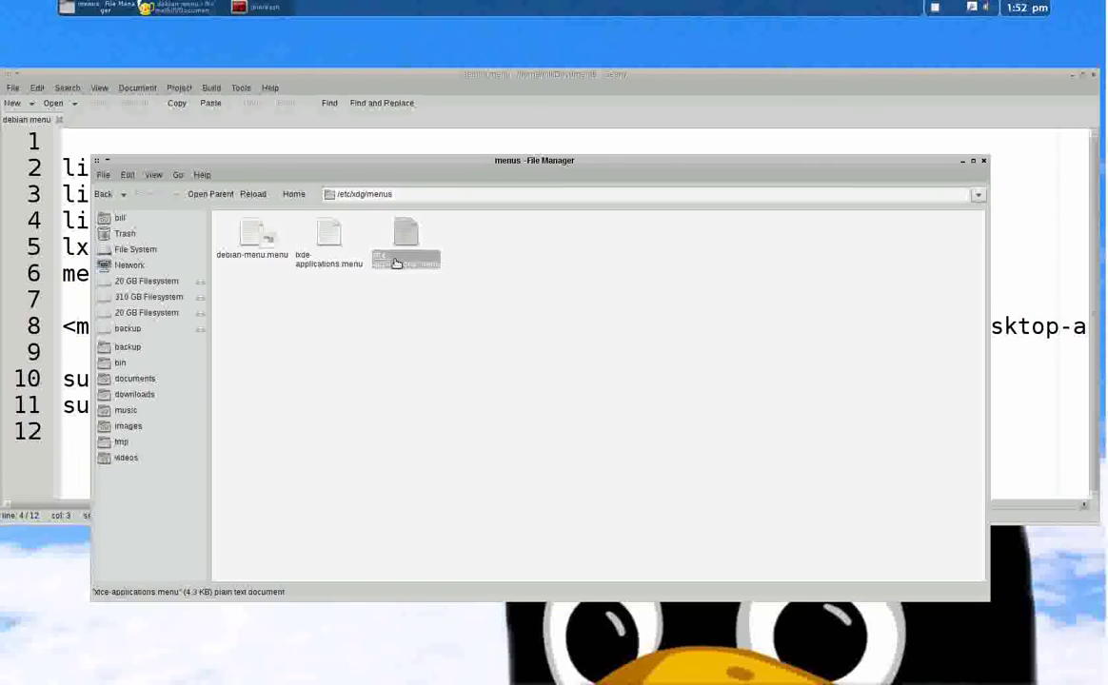
pyautogui.click(455, 267)
pyautogui.moveTo(485, 158); pyautogui.dragTo(493, 205)
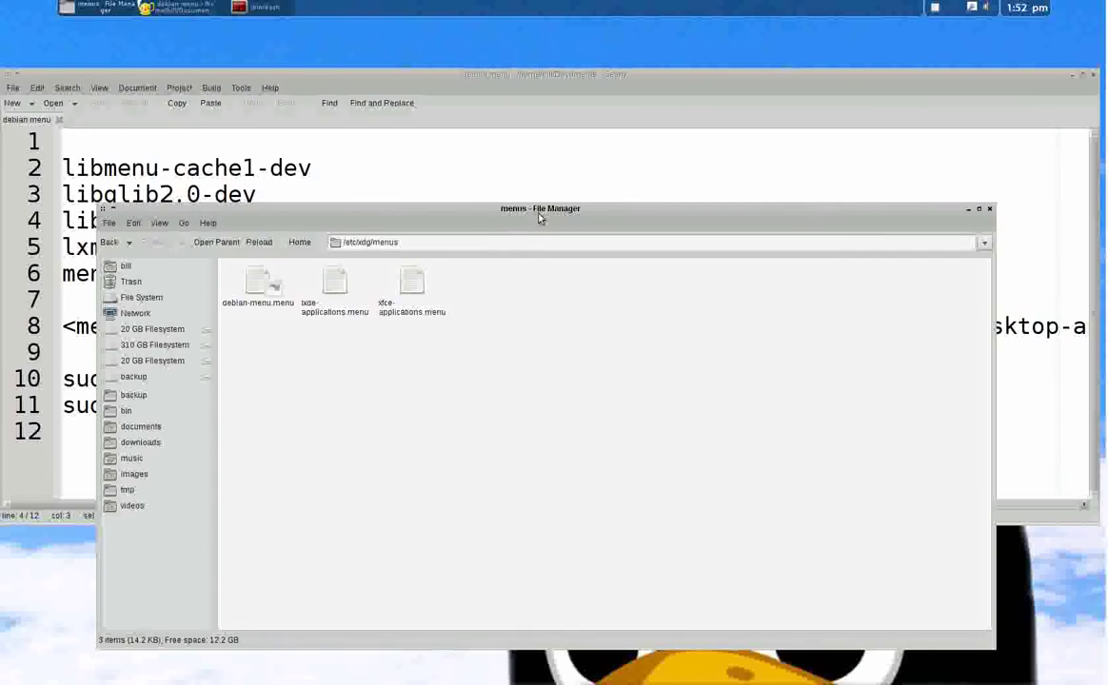
pyautogui.click(350, 310)
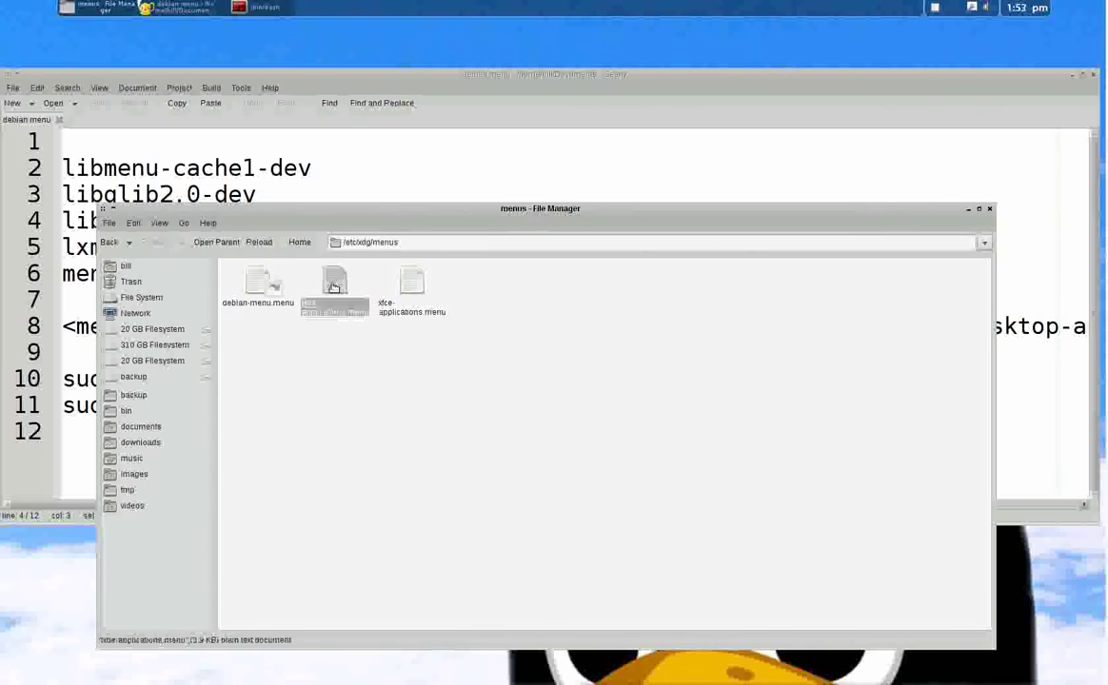
pyautogui.click(969, 210)
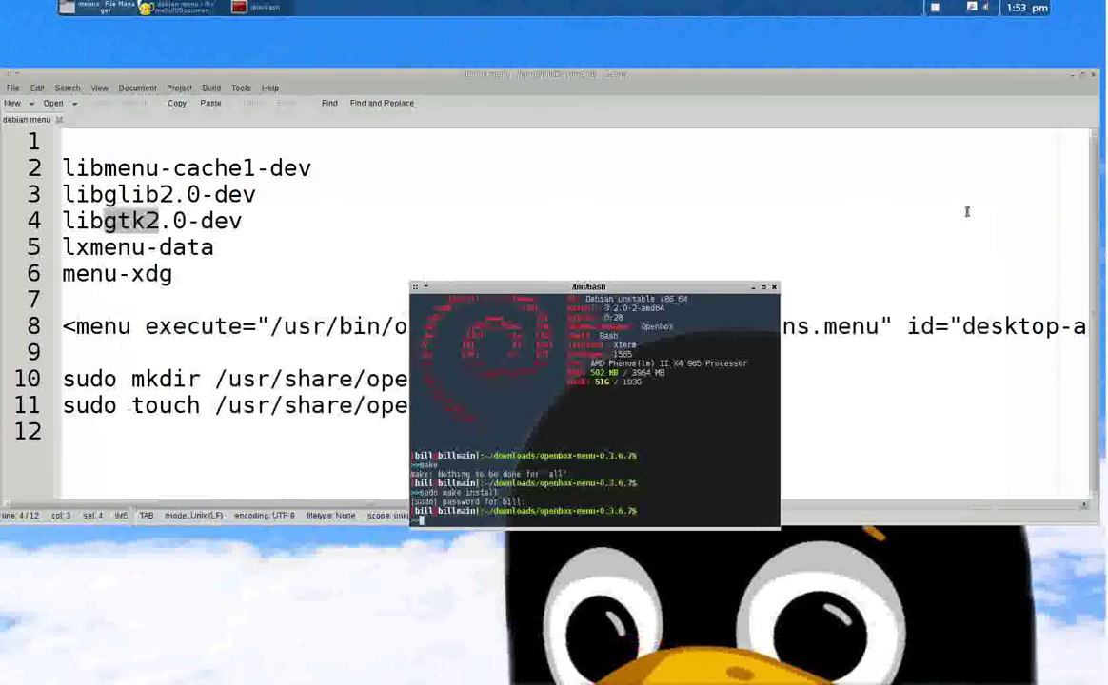
# Step: Minimize the terminal and briefly view the Openbox root menu before closing it
pyautogui.click(752, 287)
pyautogui.rightClick(461, 43)
pyautogui.moveTo(491, 49)
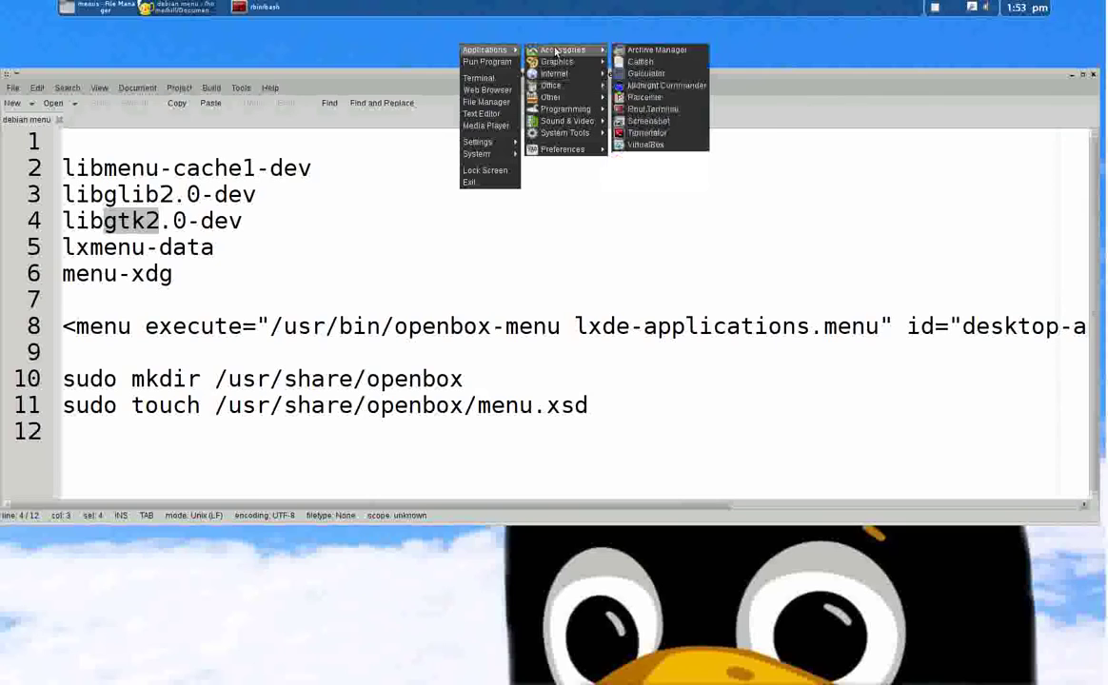
pyautogui.click(385, 88)
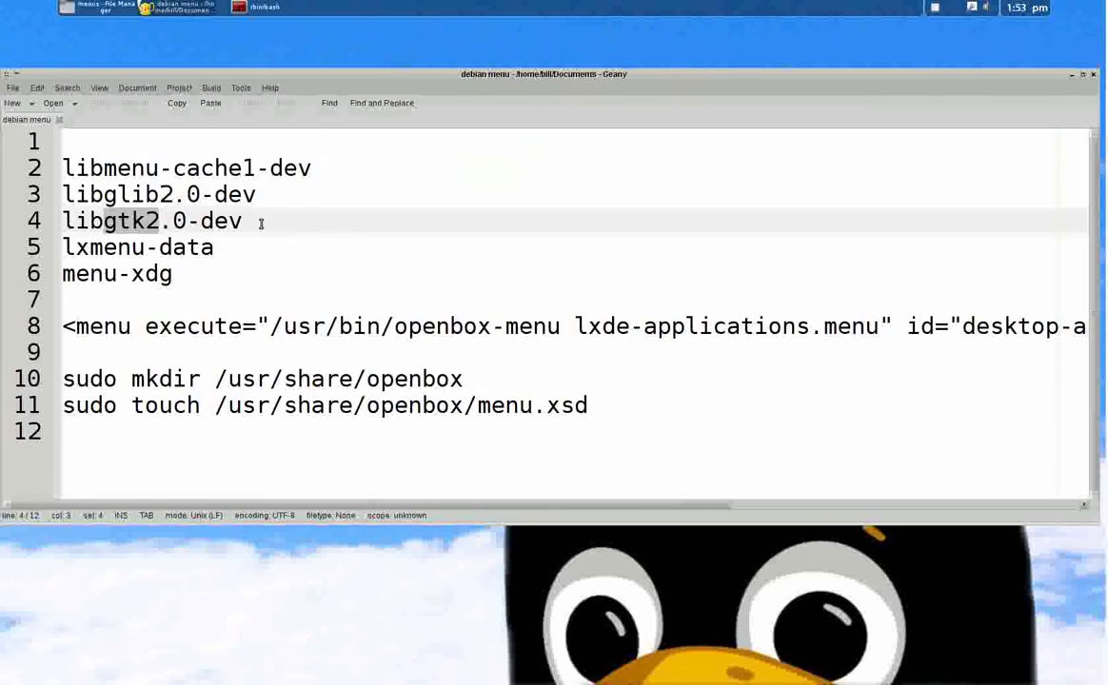
# Step: Switch between taskbar windows, ending with the /etc/xdg/menus file manager in front
pyautogui.click(179, 7)
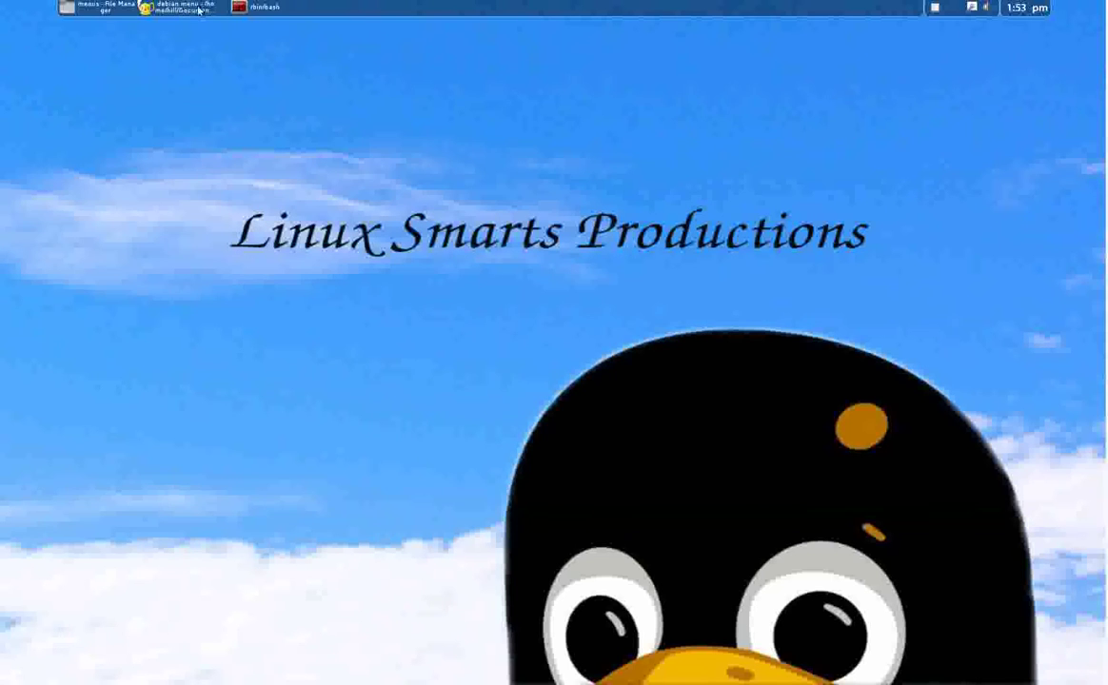
pyautogui.click(245, 7)
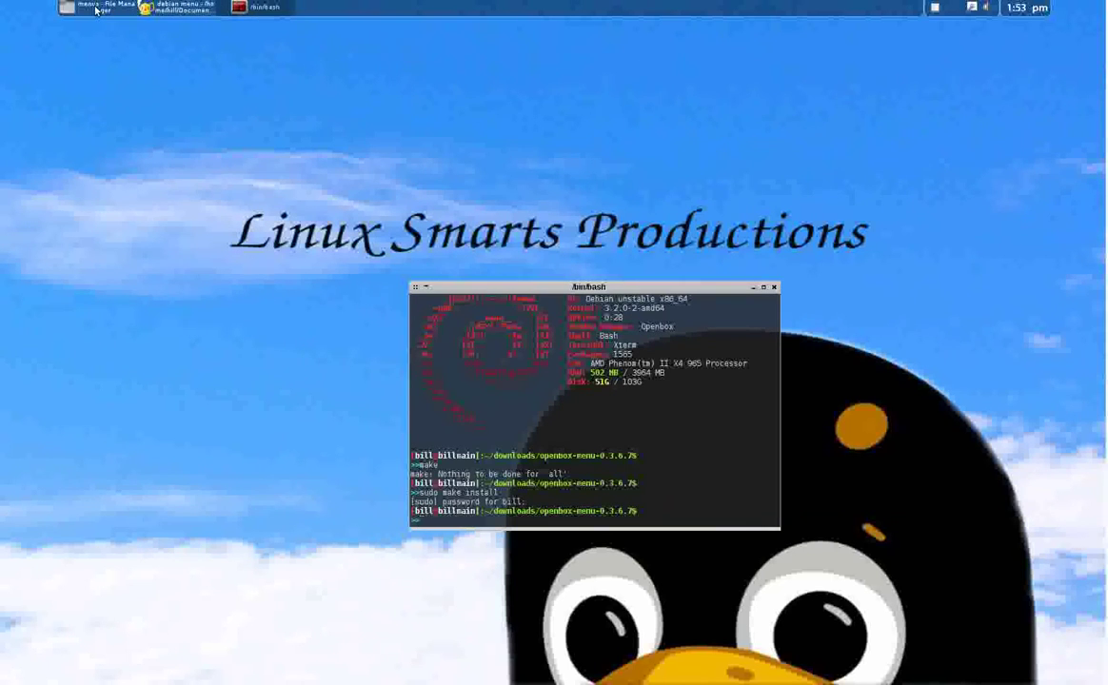
pyautogui.click(156, 8)
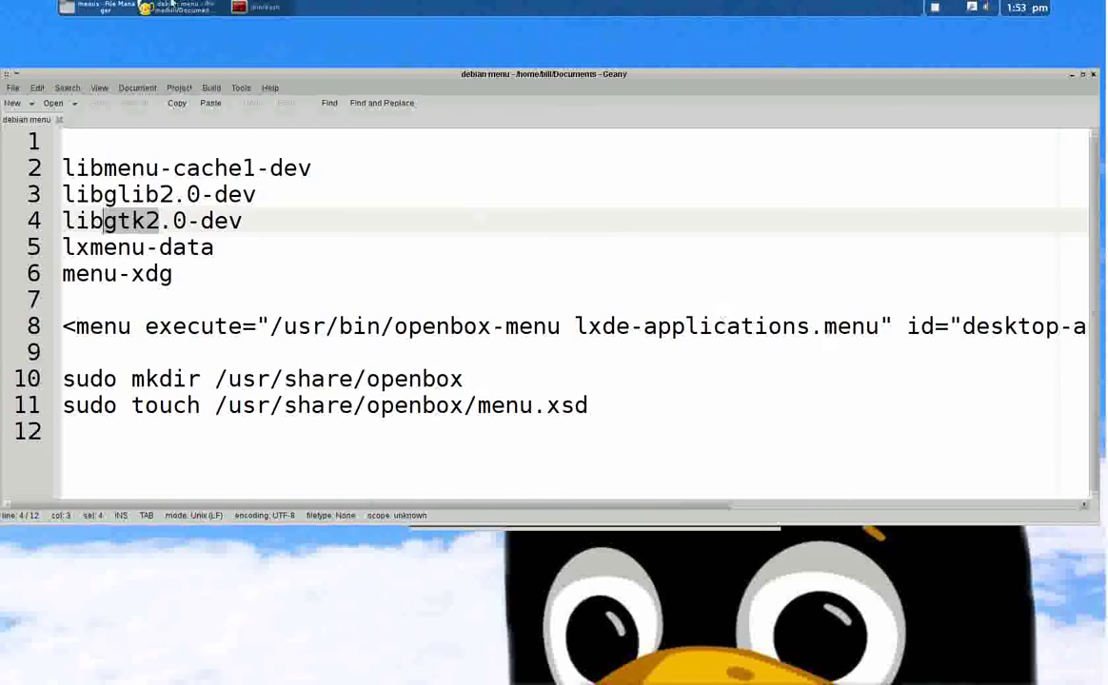
pyautogui.click(96, 7)
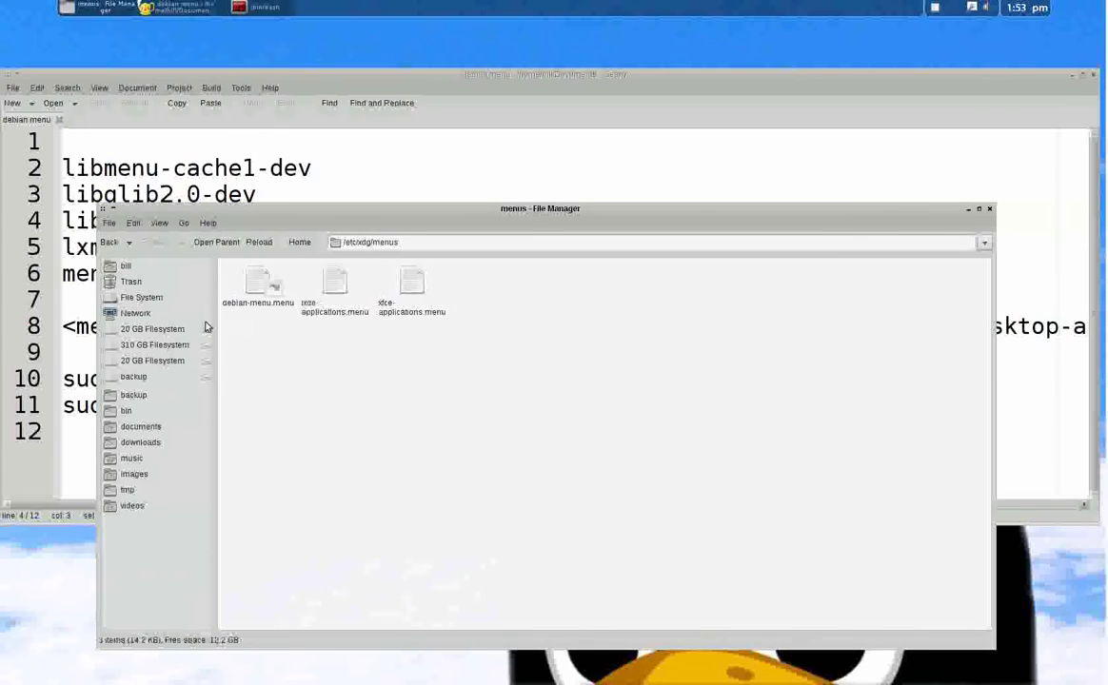
# Step: Open menu.xml from ~/.config/openbox in Geany via Open With
pyautogui.click(133, 267)
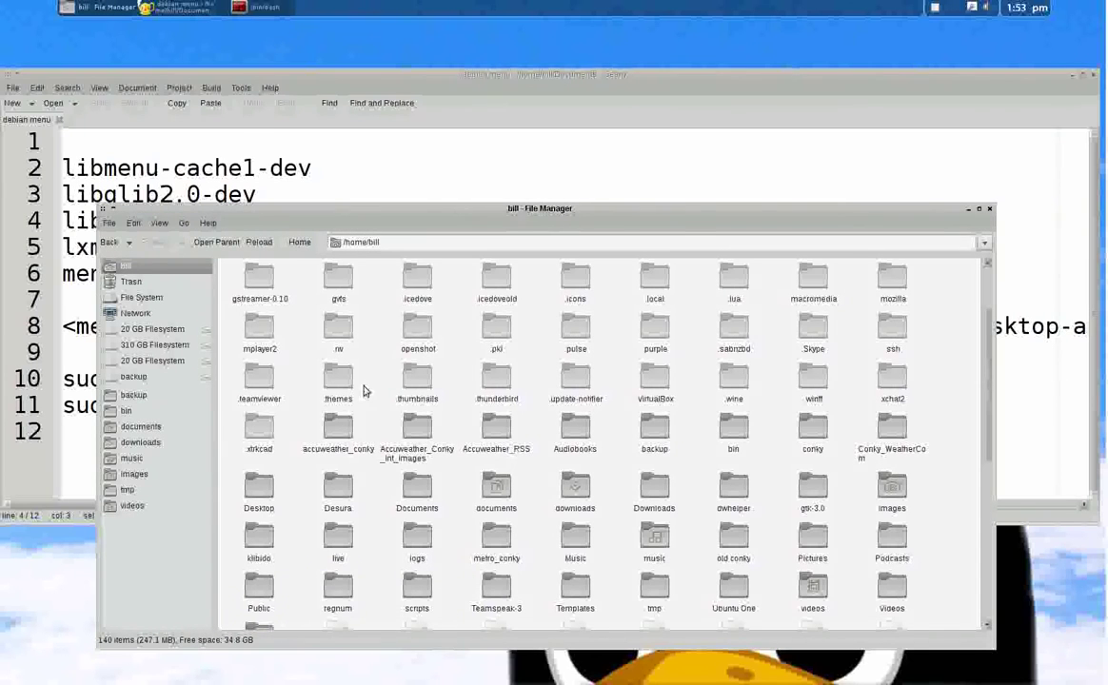
pyautogui.scroll(2, 359, 409)
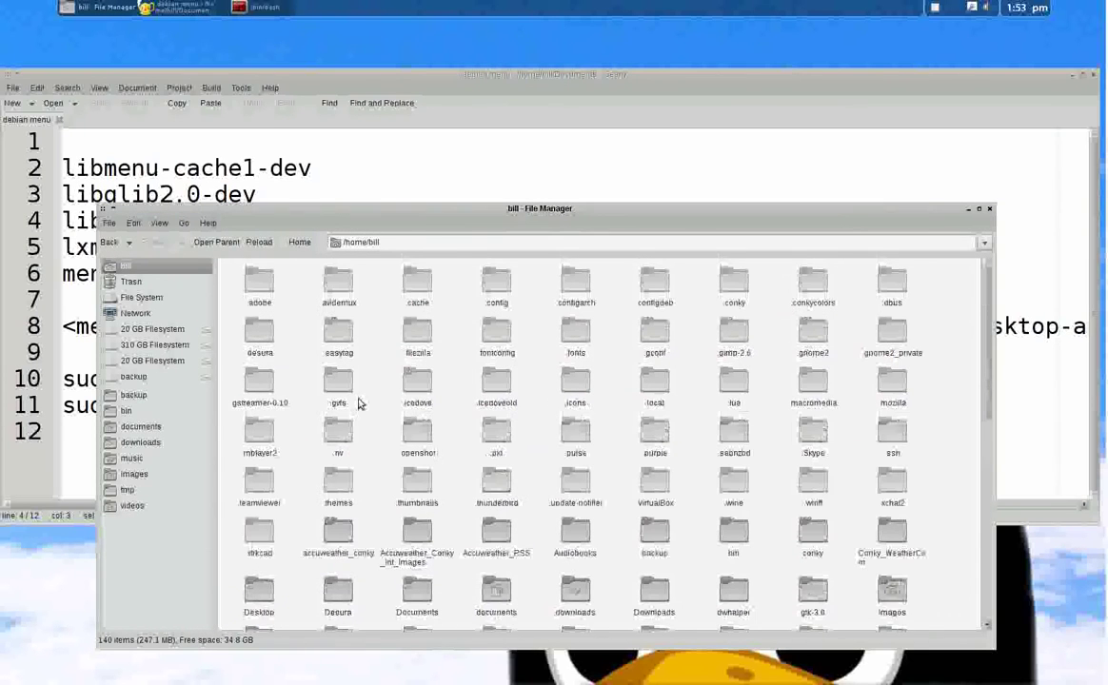
pyautogui.doubleClick(502, 286)
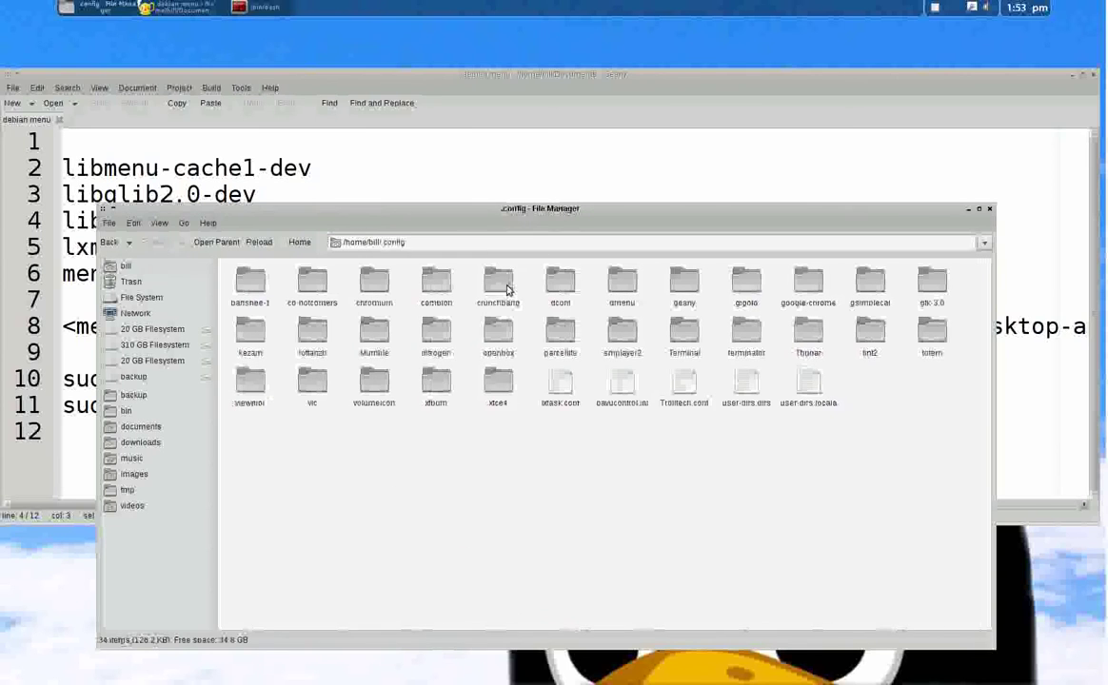
pyautogui.doubleClick(496, 333)
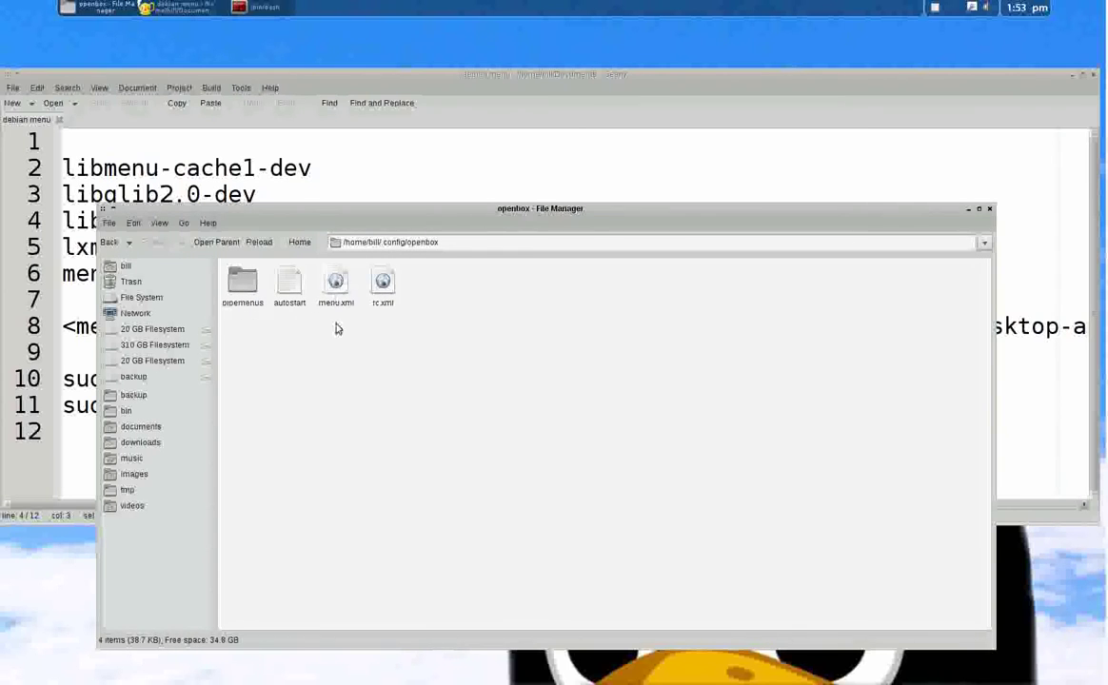
pyautogui.click(336, 284)
pyautogui.rightClick(338, 279)
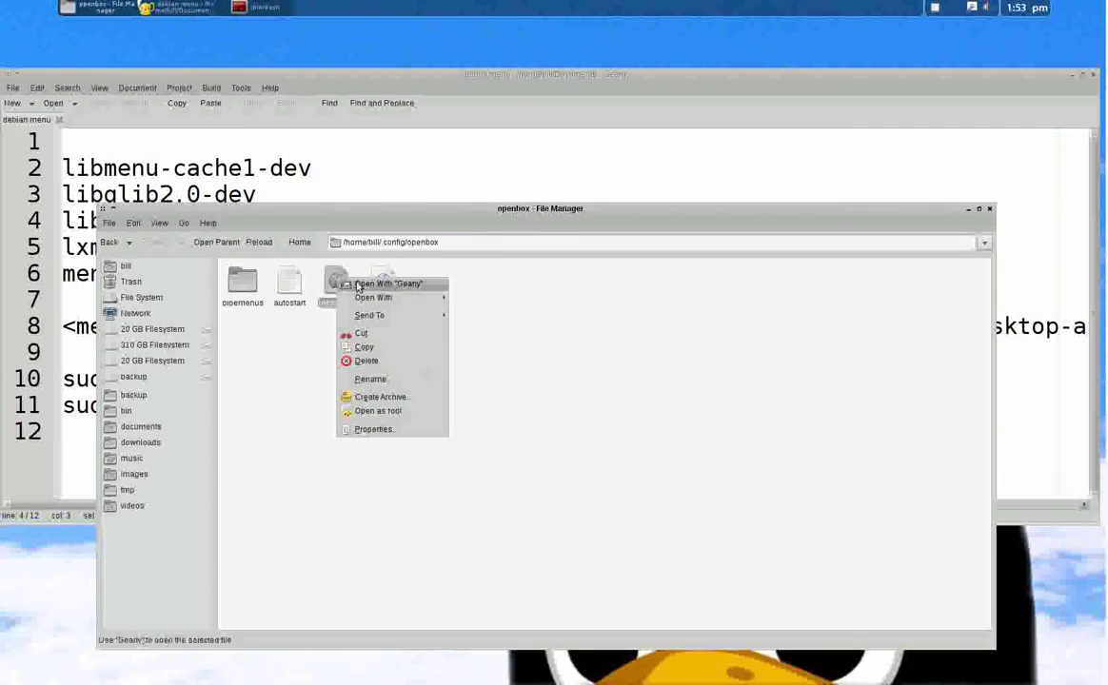
pyautogui.click(359, 285)
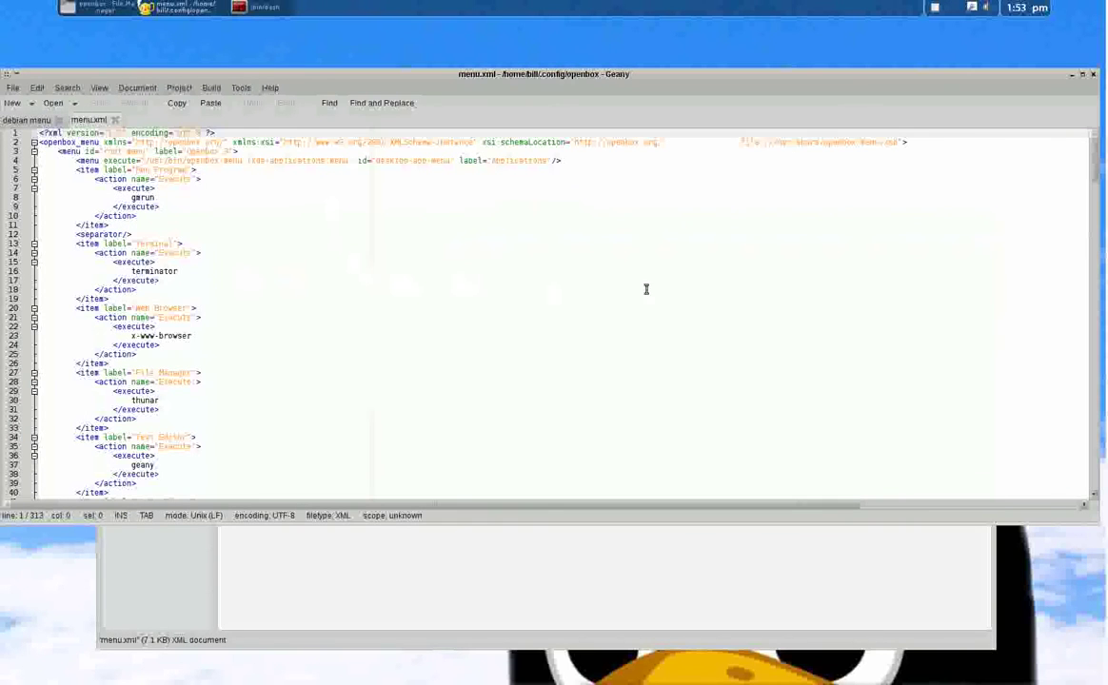
# Step: Enlarge the Geany text three steps with Ctrl++, glancing at the debian menu notes
pyautogui.hotkey('ctrl', '+')
pyautogui.hotkey('ctrl', '+')
pyautogui.hotkey('ctrl', '+')
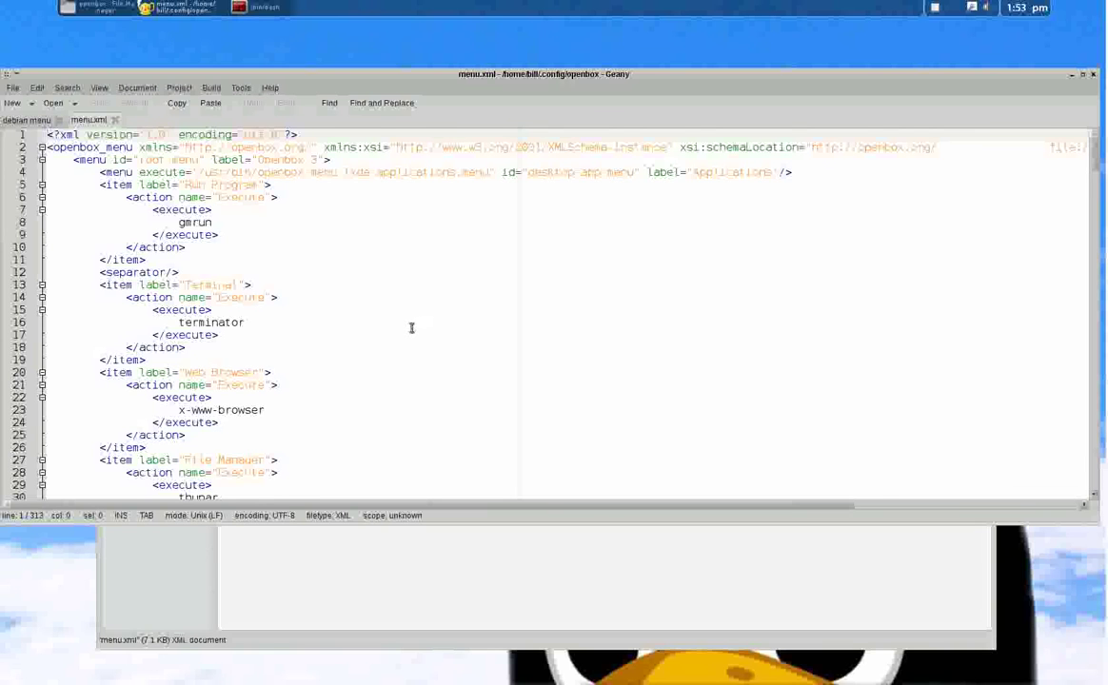
pyautogui.hotkey('ctrl', '+')
pyautogui.hotkey('ctrl', '+')
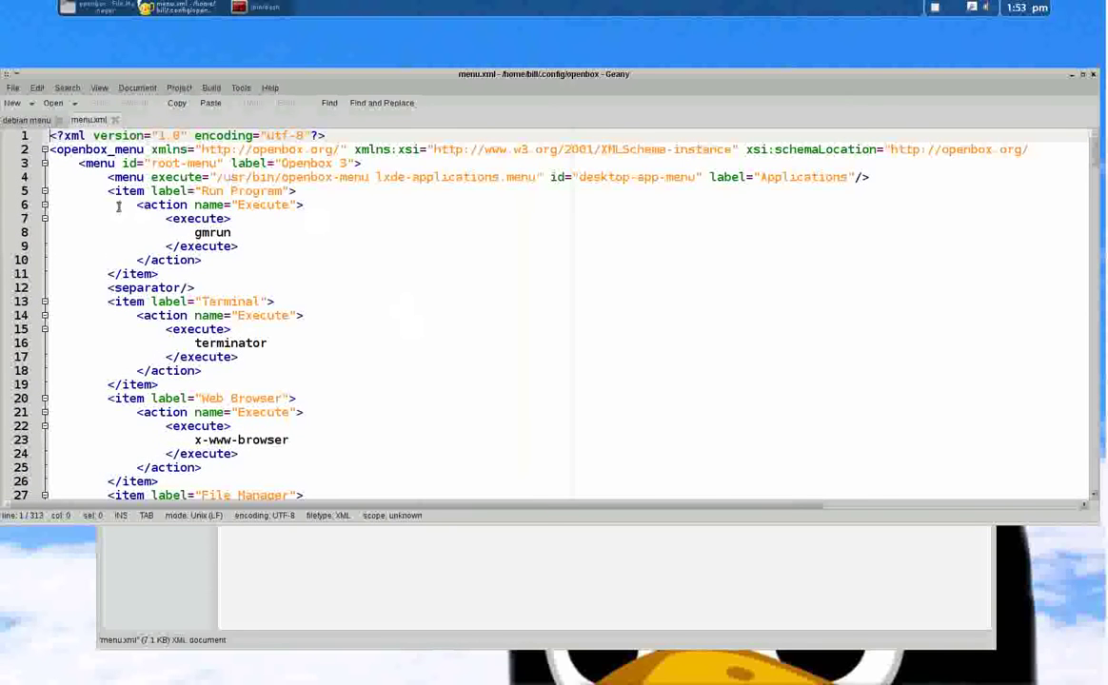
pyautogui.click(28, 120)
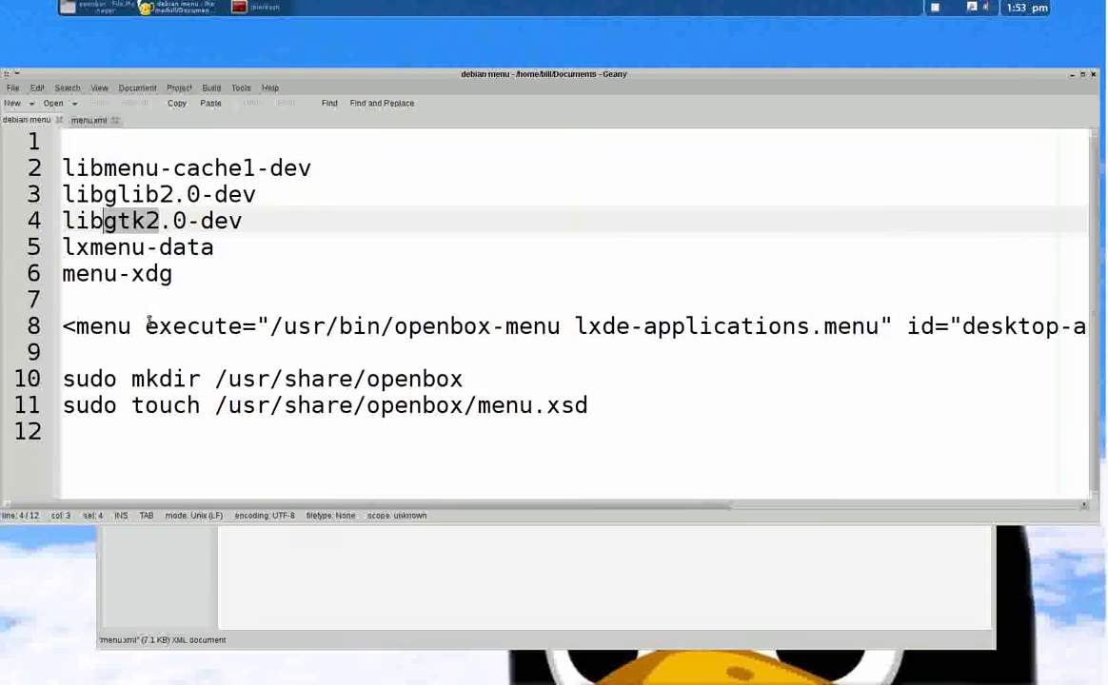
pyautogui.click(88, 120)
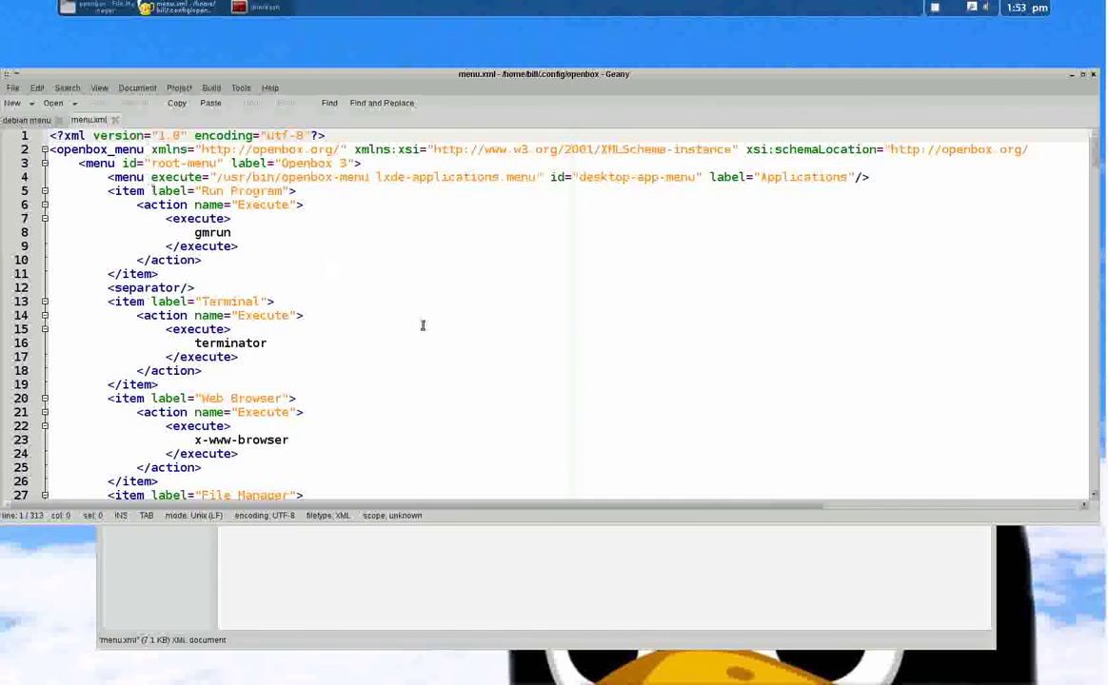
pyautogui.hotkey('ctrl', '+')
pyautogui.hotkey('ctrl', '+')
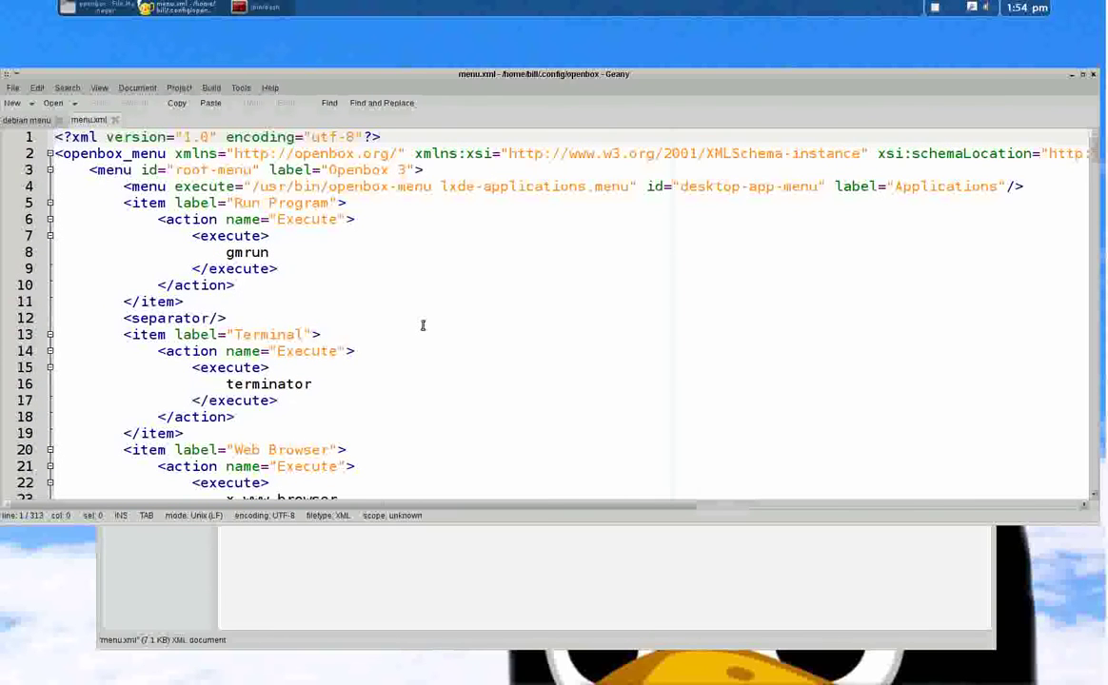
# Step: Copy line 4's Applications <menu> element and paste it as a new line 34
pyautogui.moveTo(124, 187); pyautogui.dragTo(1037, 188)
pyautogui.rightClick(657, 186)
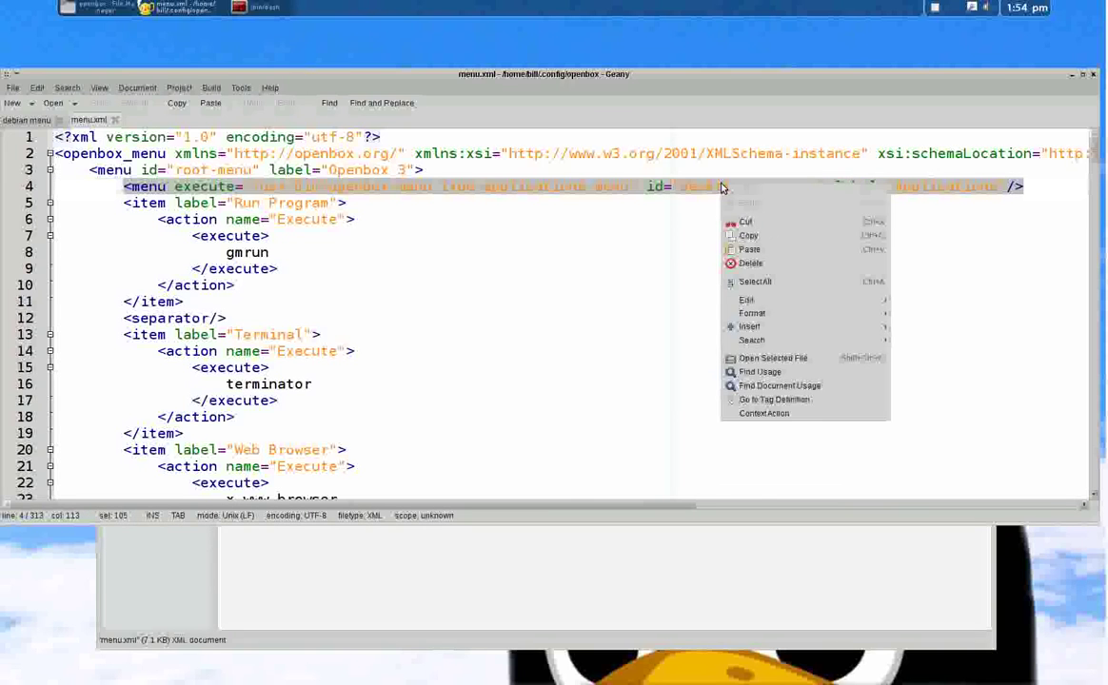
pyautogui.click(691, 217)
pyautogui.scroll(-5, 403, 357)
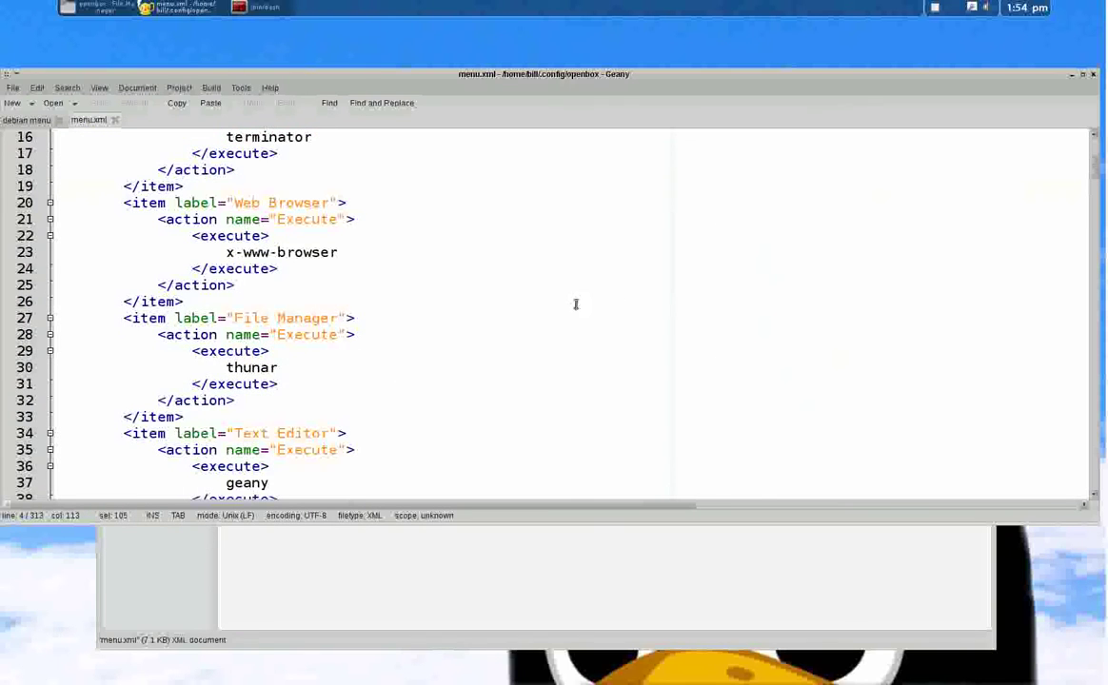
pyautogui.scroll(-2, 318, 400)
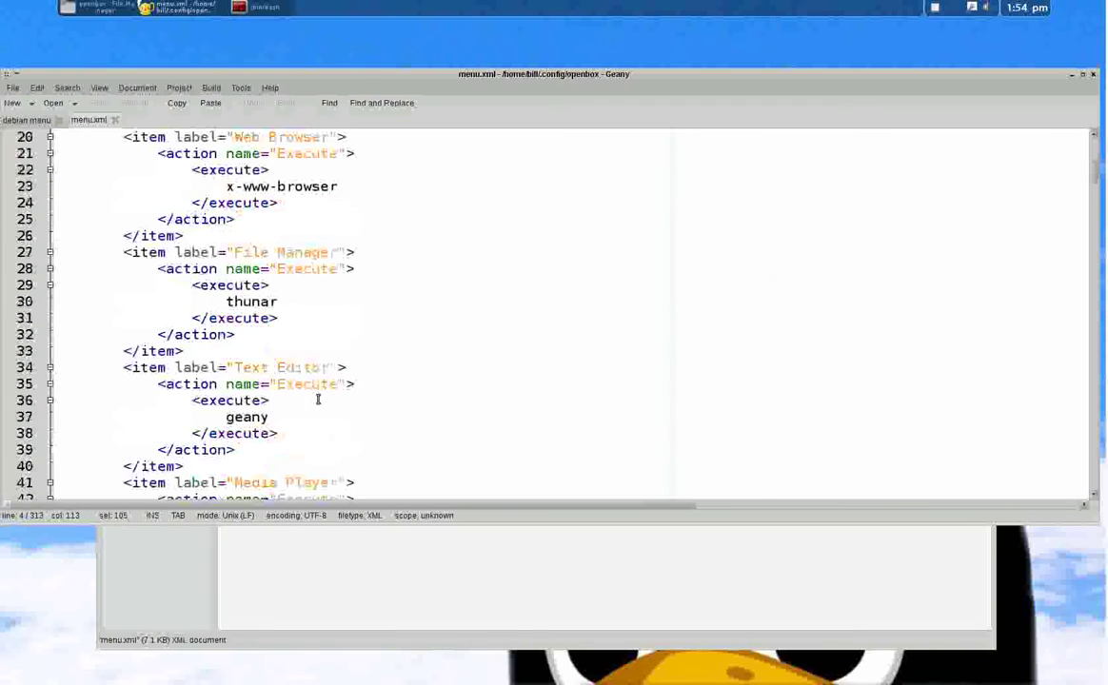
pyautogui.click(199, 351)
pyautogui.press('Return')
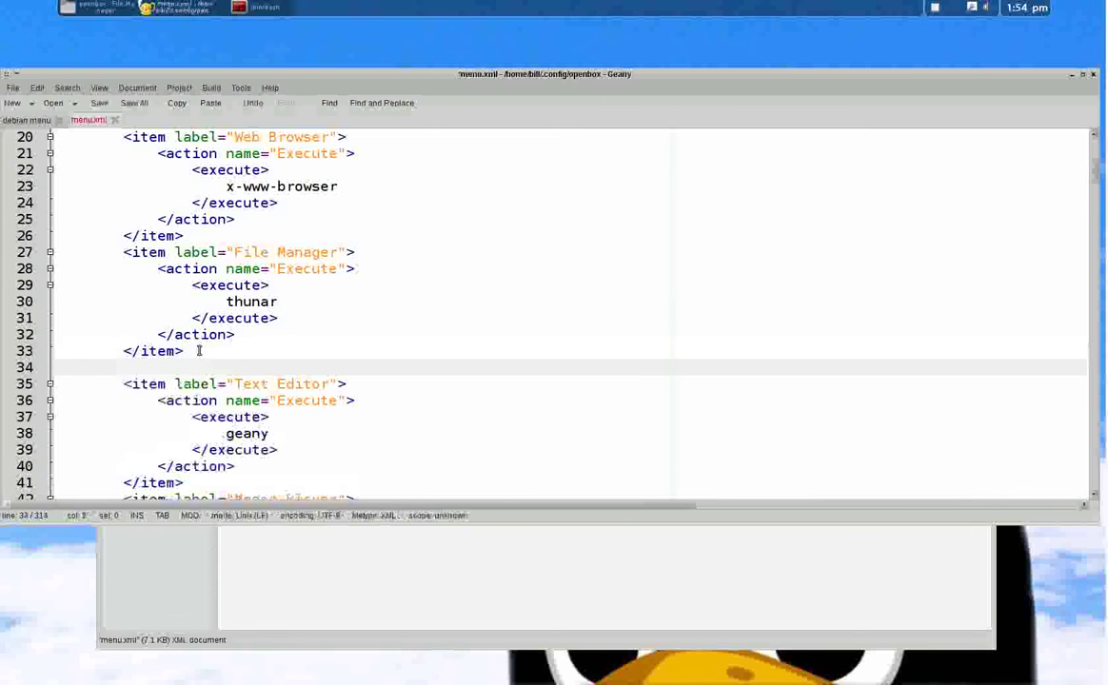
pyautogui.hotkey('ctrl', 'v')
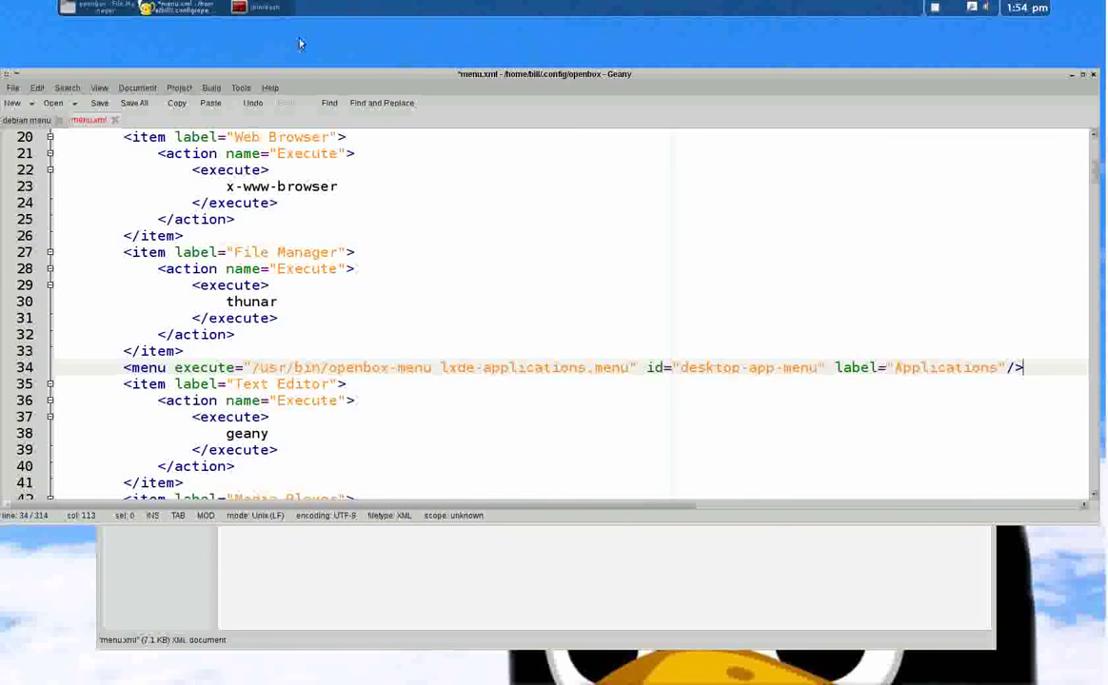
# Step: Run openbox --reconfigure in the terminal and check the root menu
pyautogui.click(257, 9)
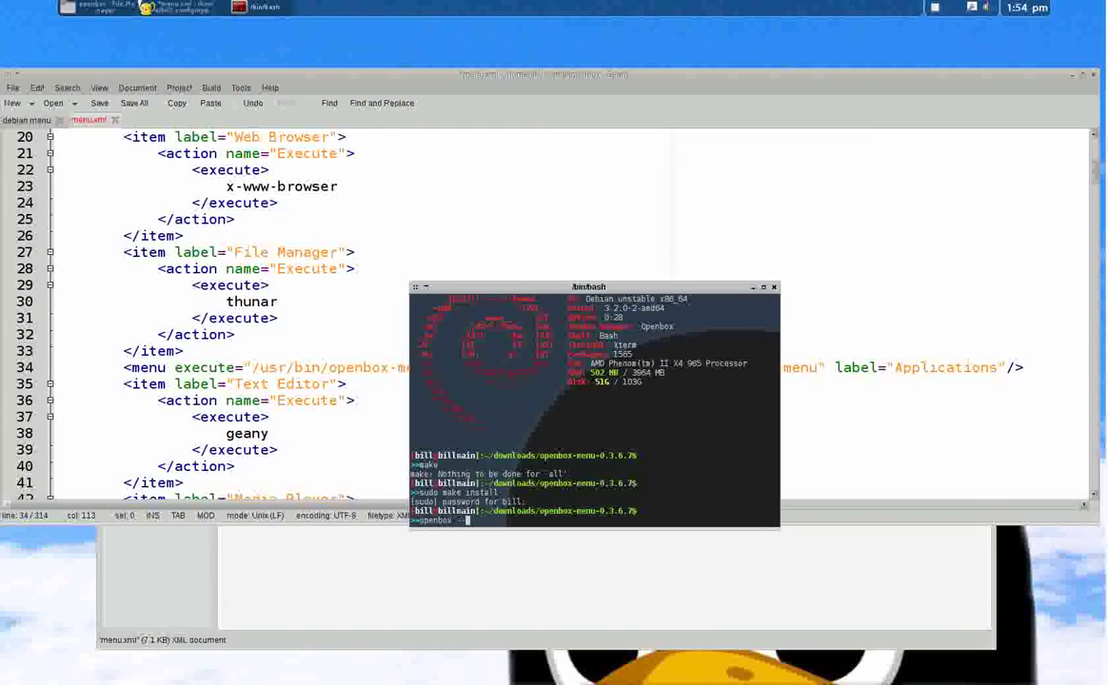
pyautogui.write('openbox --reconfigure')
pyautogui.press('Return')
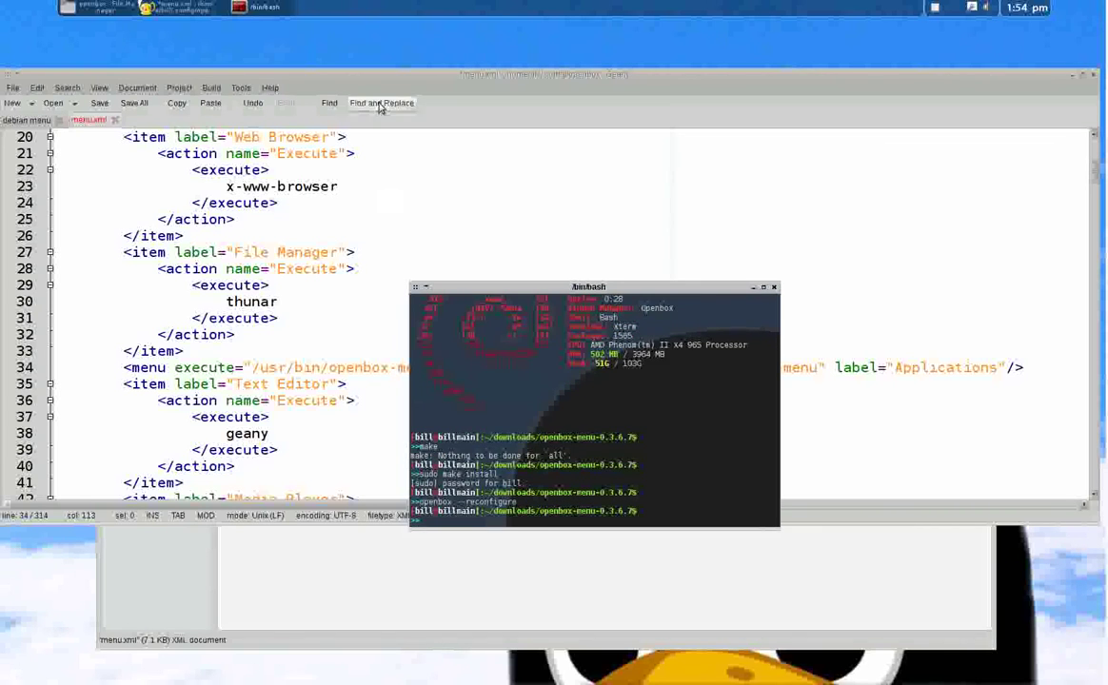
pyautogui.rightClick(385, 43)
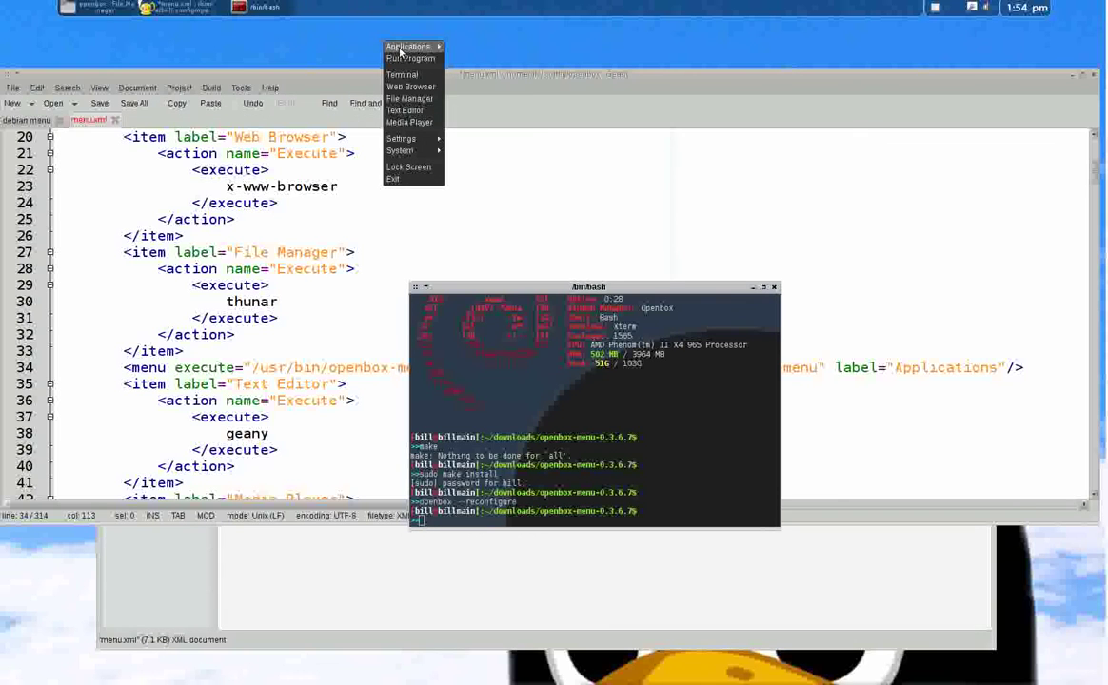
pyautogui.click(274, 285)
# Step: Save menu.xml, reconfigure Openbox again, and view the Applications categories after File Manager
pyautogui.click(98, 103)
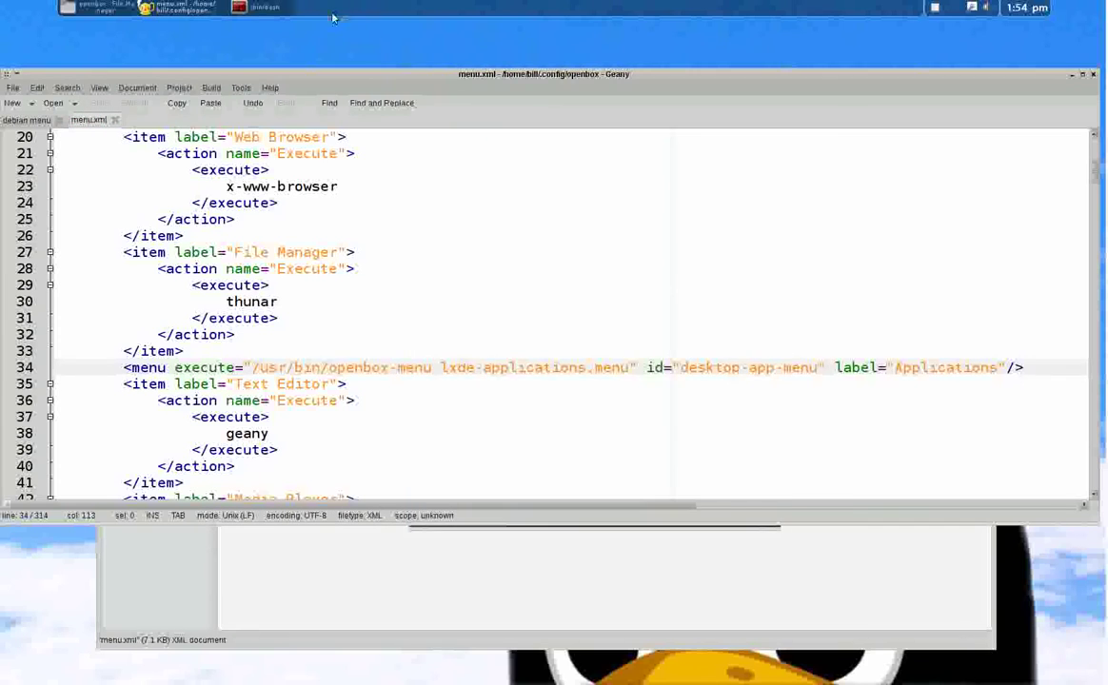
pyautogui.click(274, 9)
pyautogui.press('Up')
pyautogui.press('Return')
pyautogui.rightClick(424, 28)
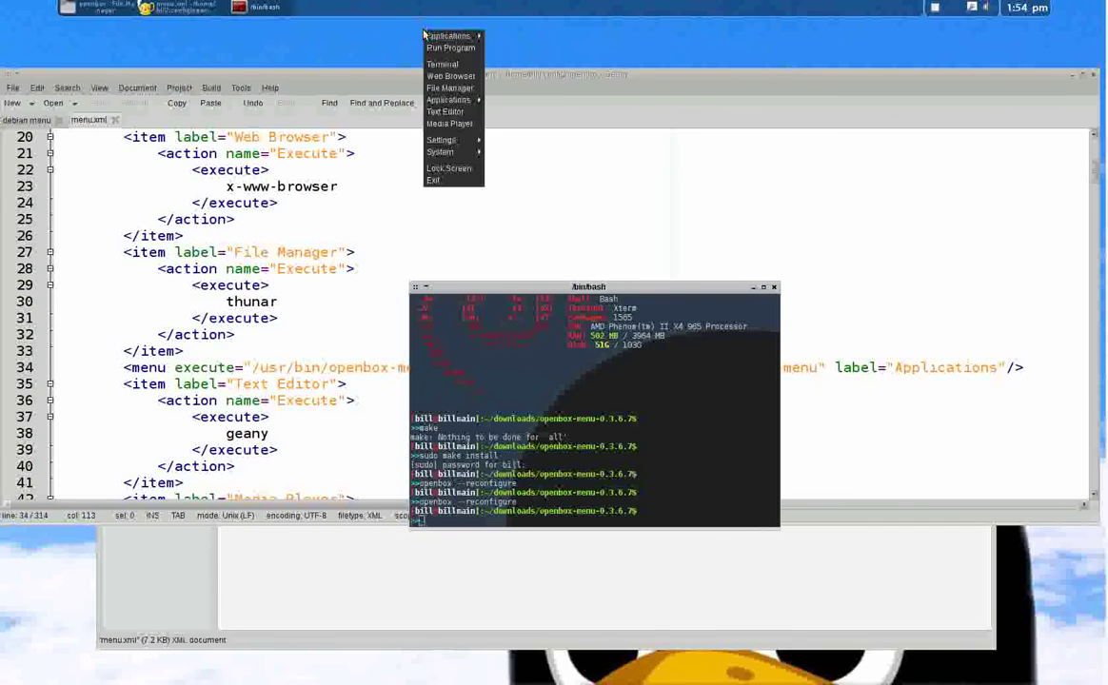
pyautogui.moveTo(447, 100)
pyautogui.moveTo(541, 112)
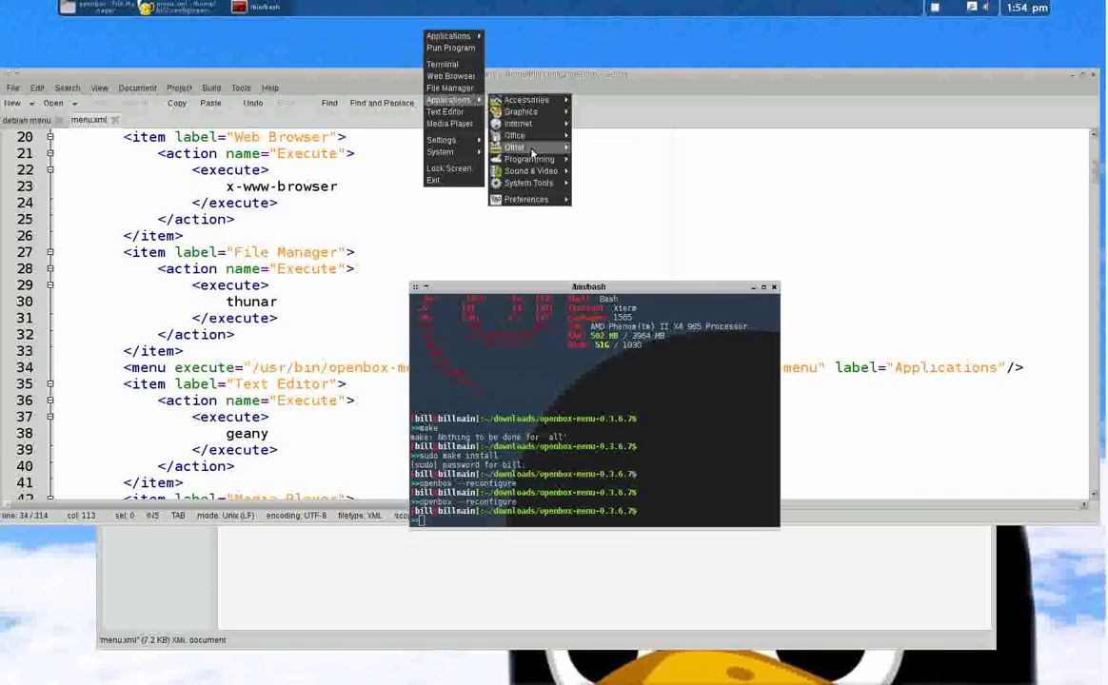
pyautogui.click(297, 67)
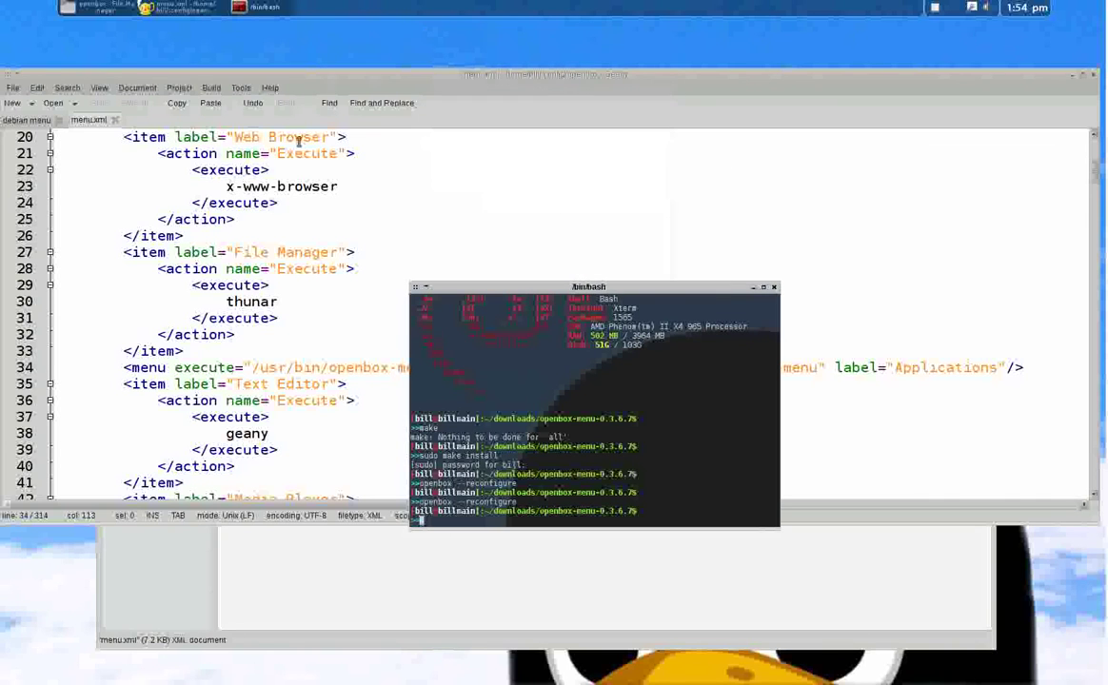
# Step: Bring Geany forward, undo the pasted Applications line, and select the menu file name on line 4
pyautogui.click(252, 105)
pyautogui.click(253, 110)
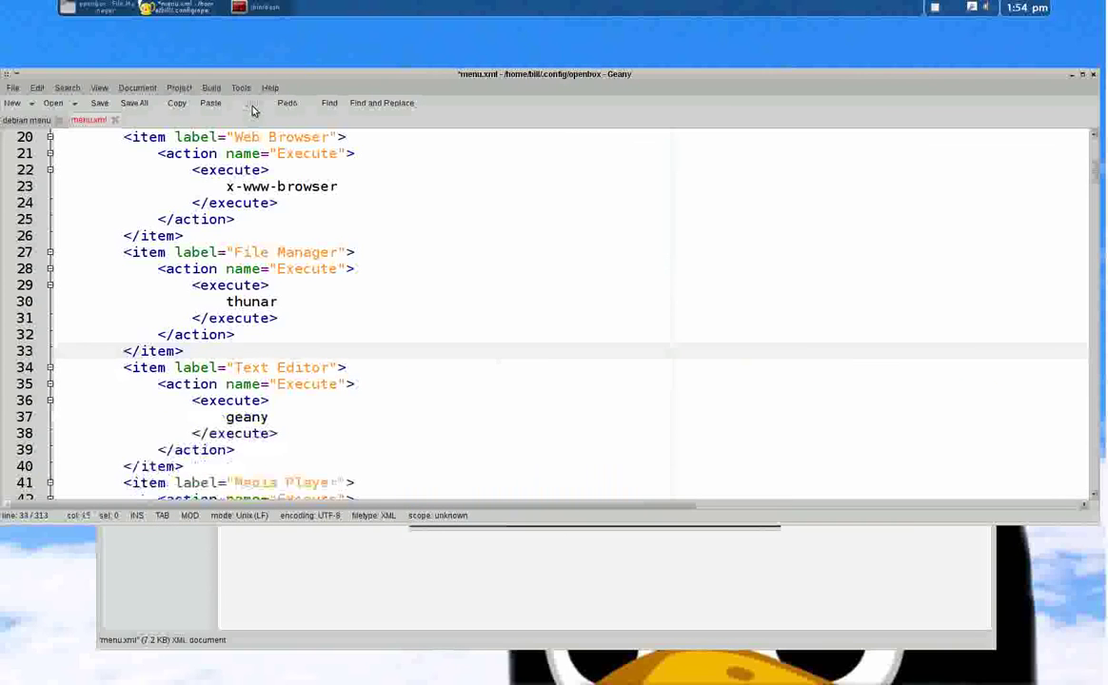
pyautogui.scroll(6, 398, 398)
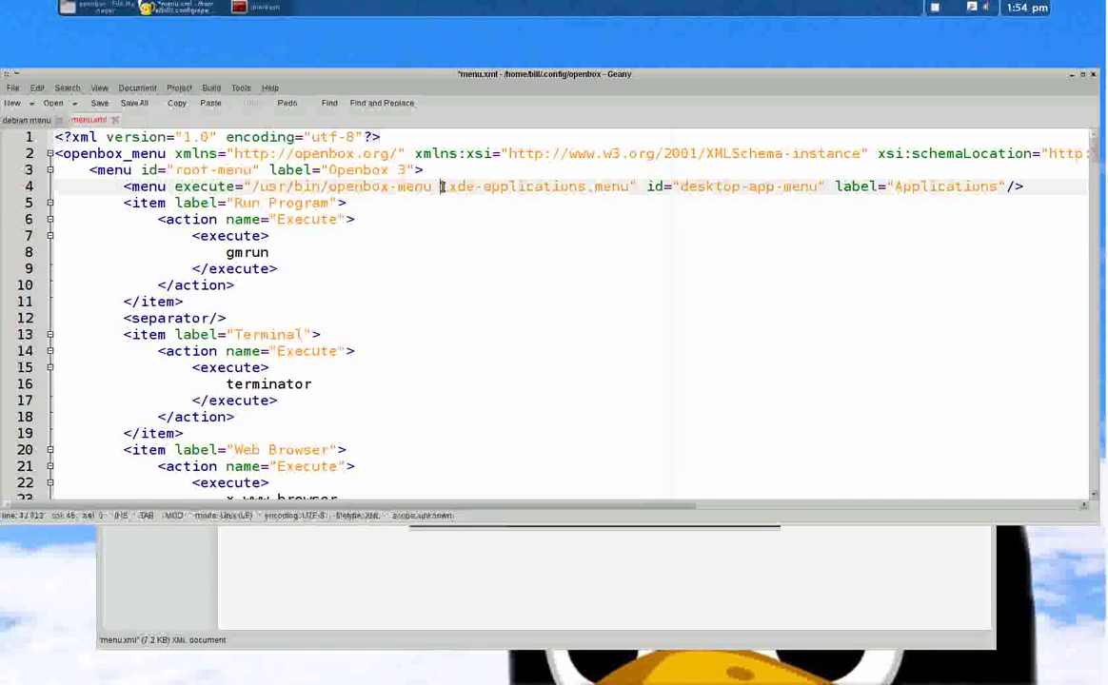
pyautogui.moveTo(442, 188); pyautogui.dragTo(625, 190)
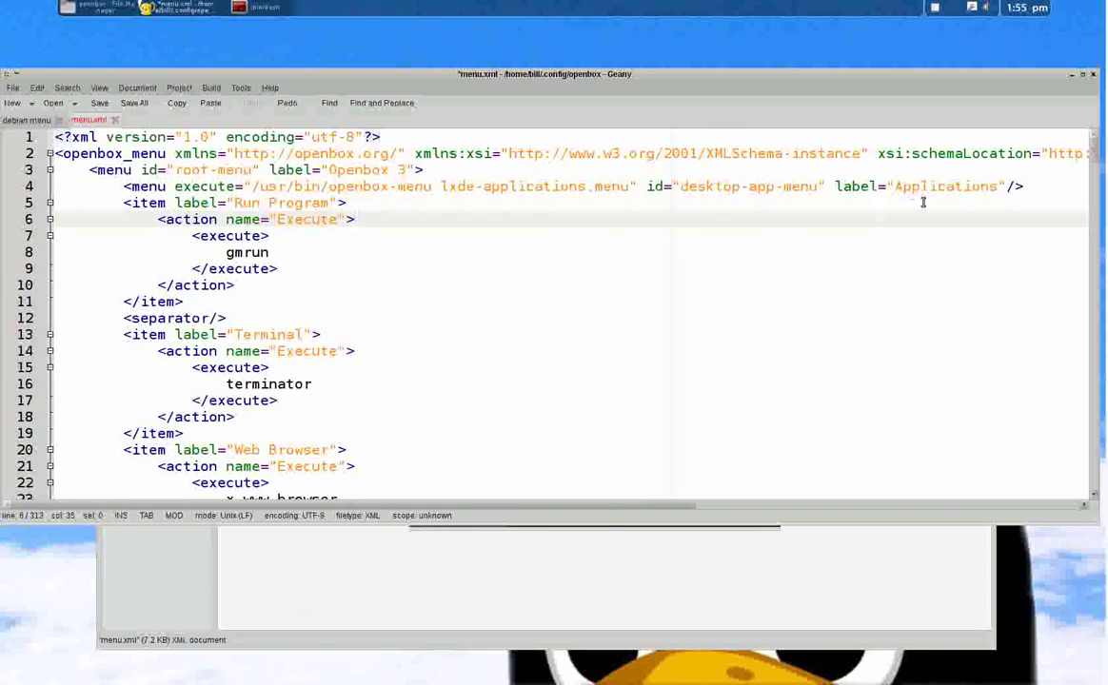
# Step: Check the root menu's Applications submenu, then dismiss it and save menu.xml
pyautogui.rightClick(500, 30)
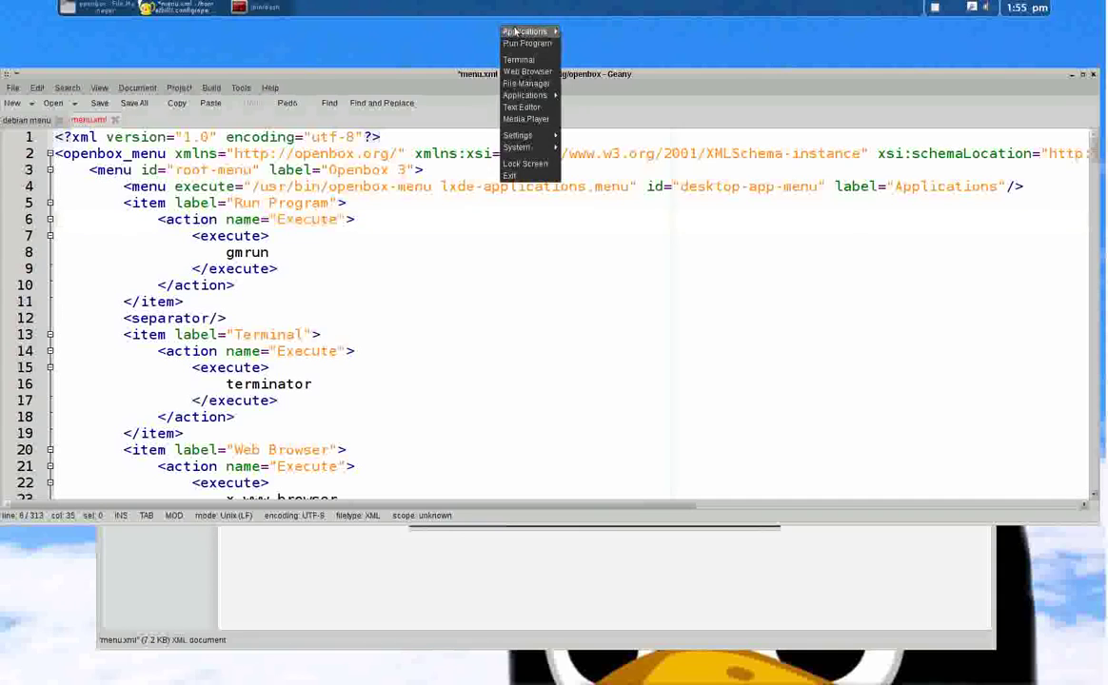
pyautogui.moveTo(517, 34)
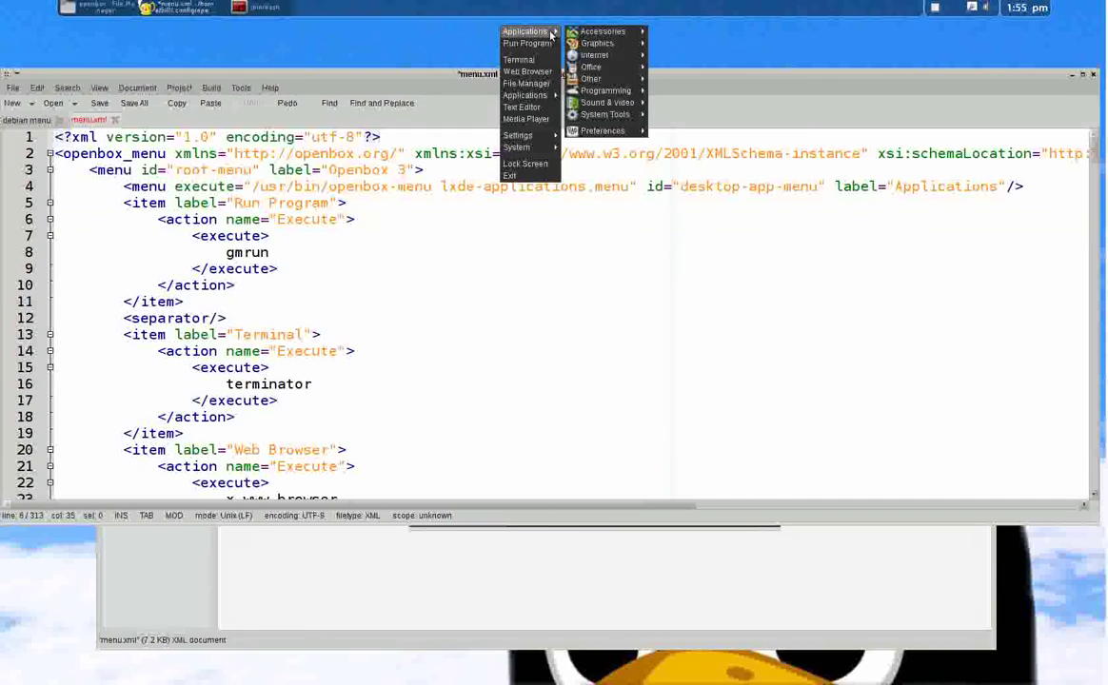
pyautogui.moveTo(630, 34)
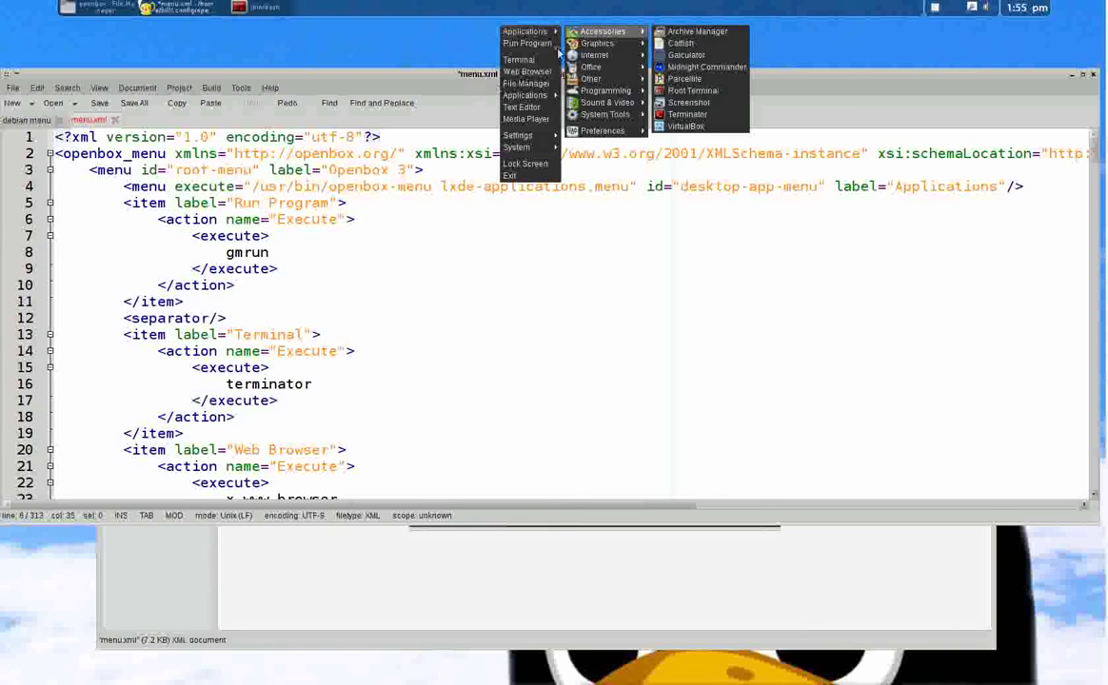
pyautogui.moveTo(610, 84)
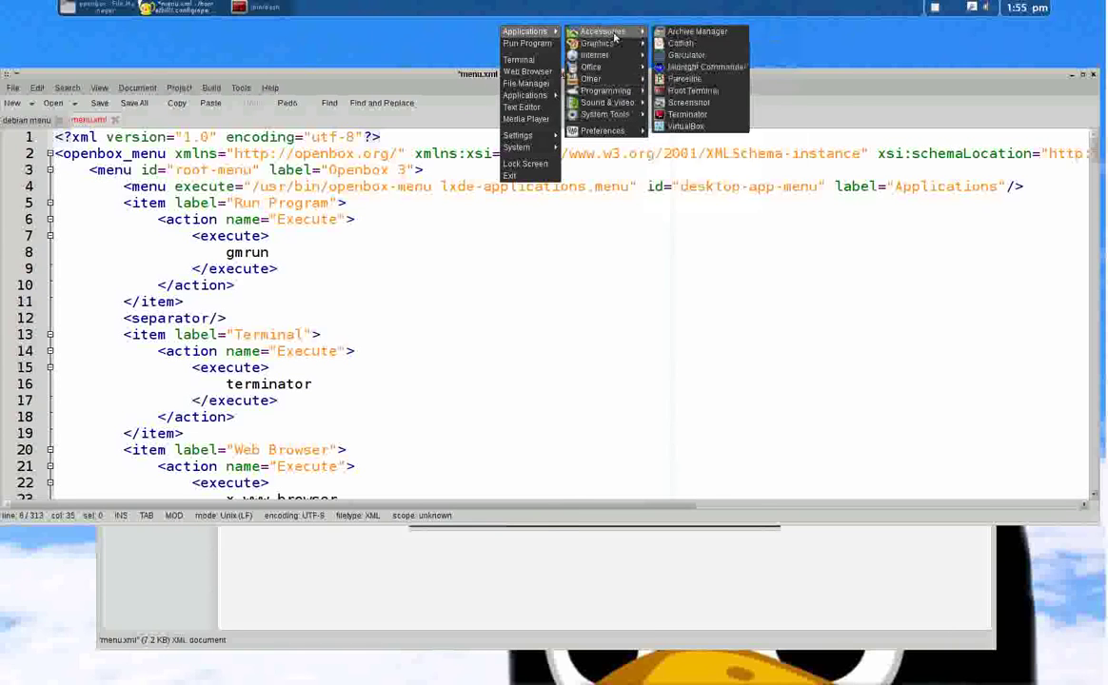
pyautogui.moveTo(609, 119)
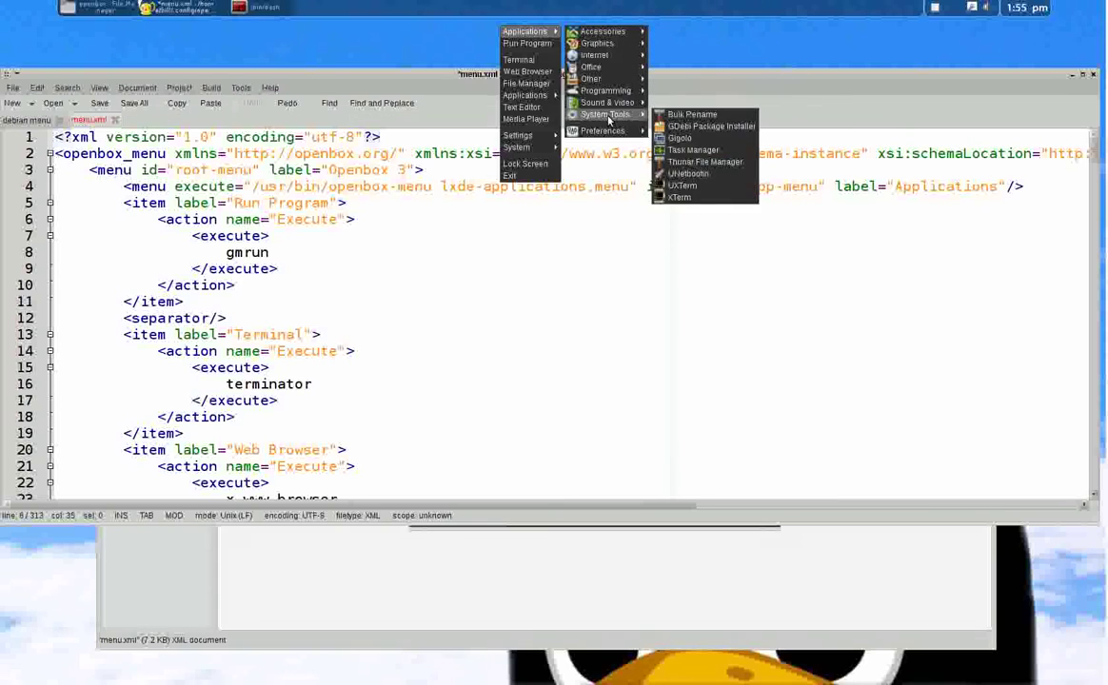
pyautogui.click(455, 295)
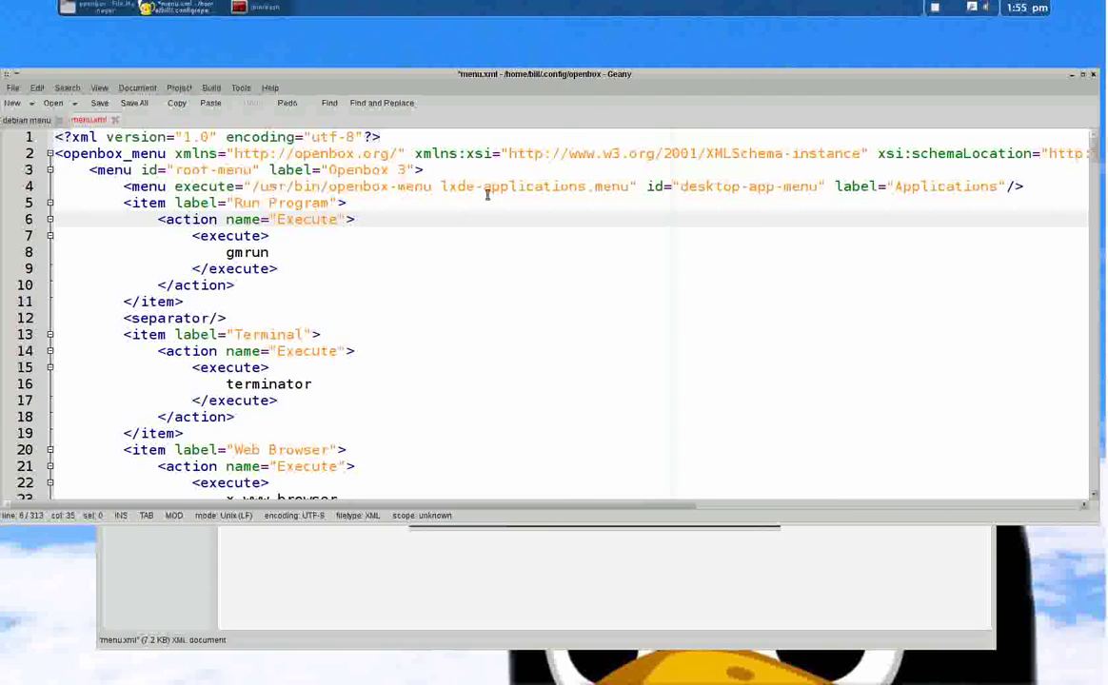
pyautogui.click(101, 104)
# Step: Move the terminal up over the editor, rerun openbox --reconfigure, and show Geany's 'debian menu' notes
pyautogui.click(249, 8)
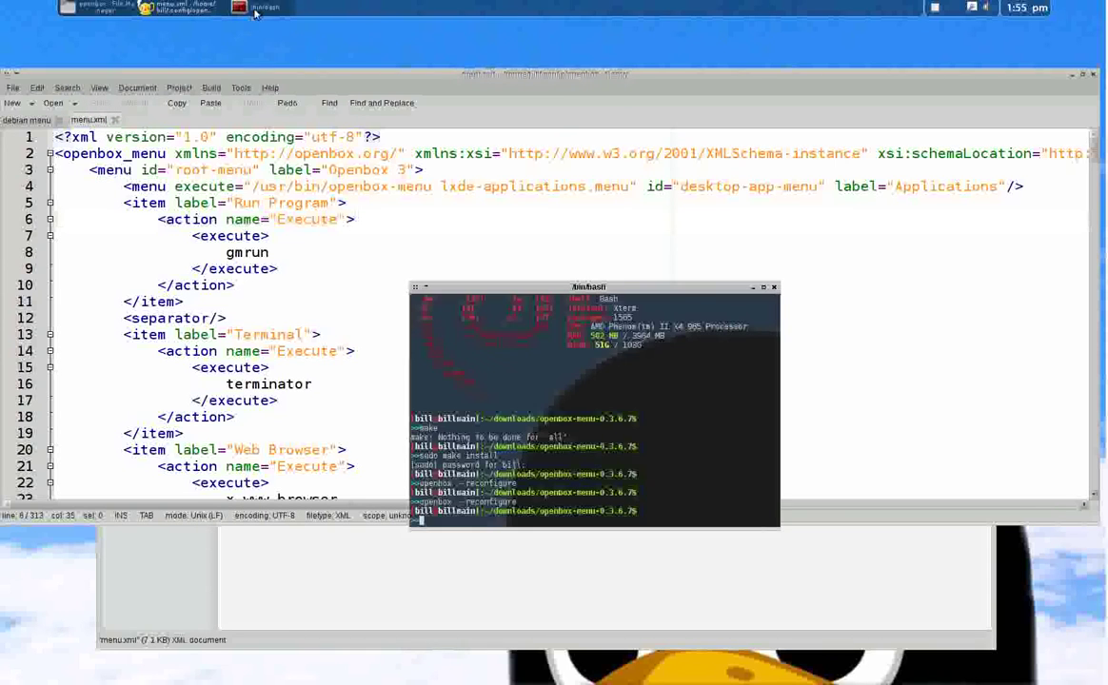
pyautogui.moveTo(629, 286); pyautogui.dragTo(601, 204)
pyautogui.press('Up')
pyautogui.press('Return')
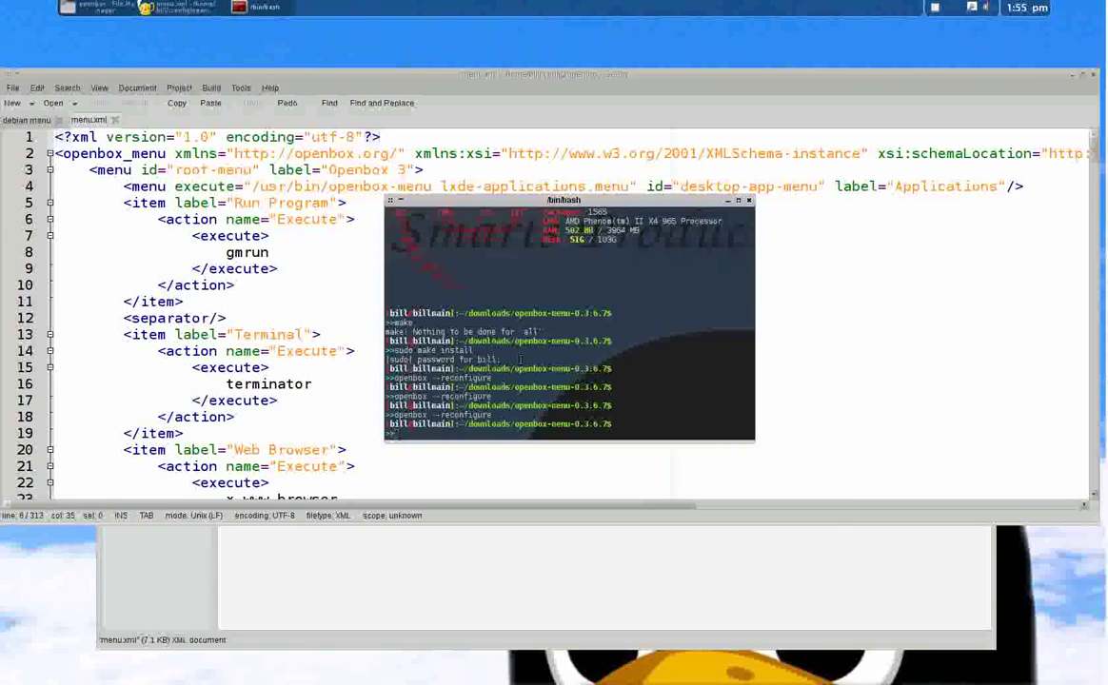
pyautogui.click(23, 118)
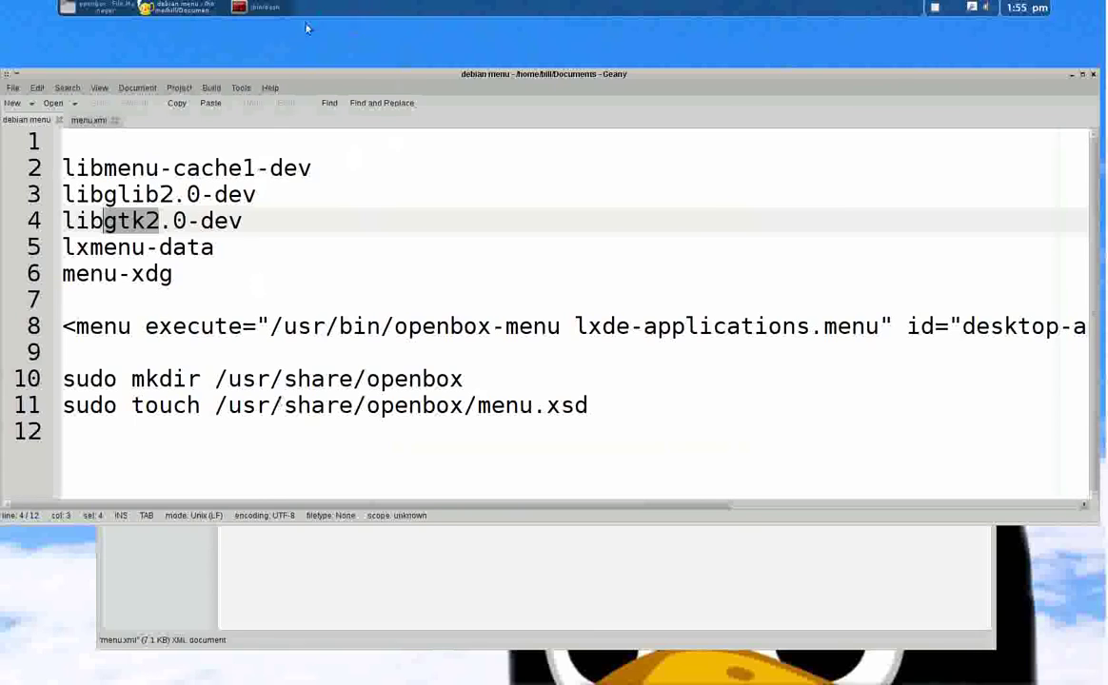
pyautogui.rightClick(303, 39)
pyautogui.moveTo(327, 44)
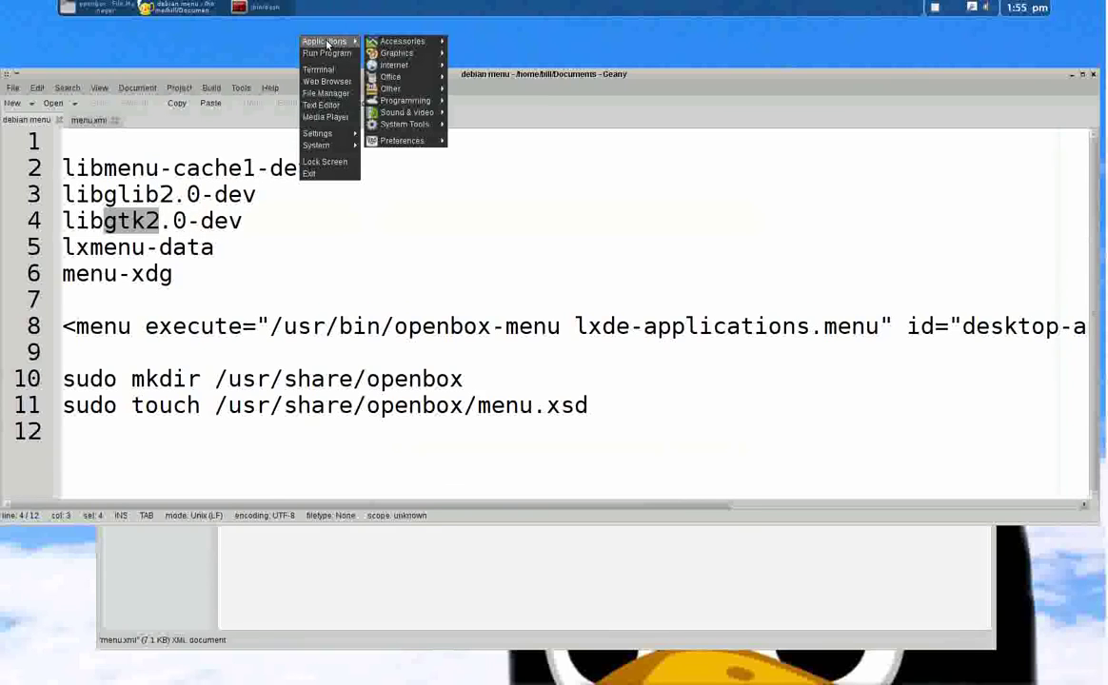
pyautogui.moveTo(380, 45)
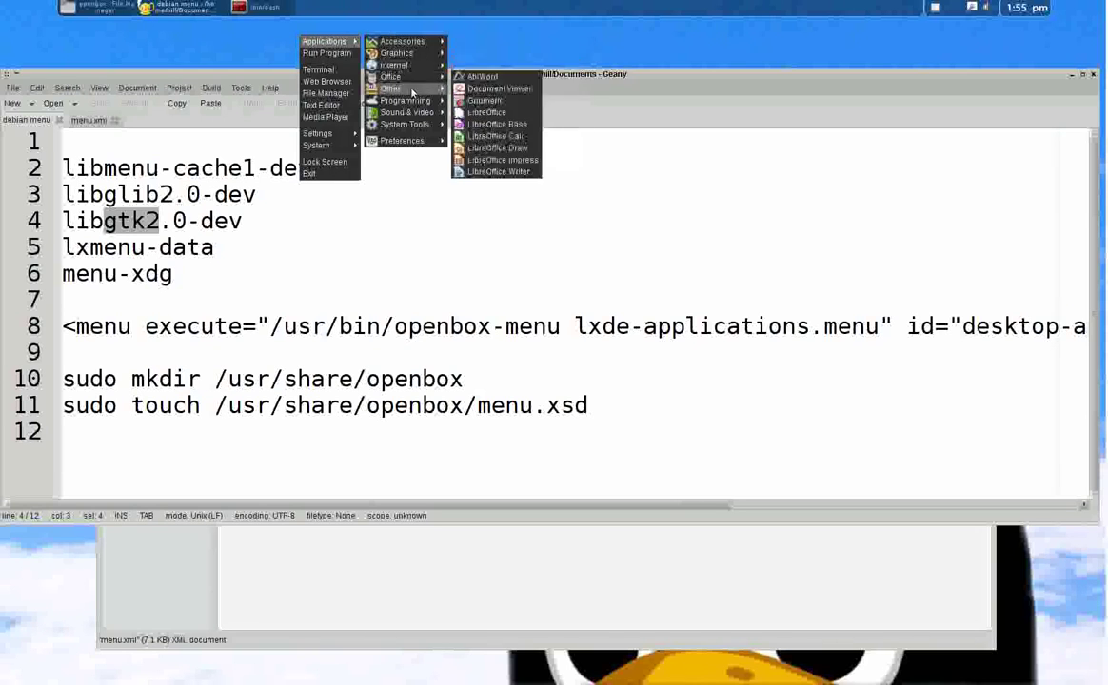
pyautogui.moveTo(395, 65)
pyautogui.click(496, 277)
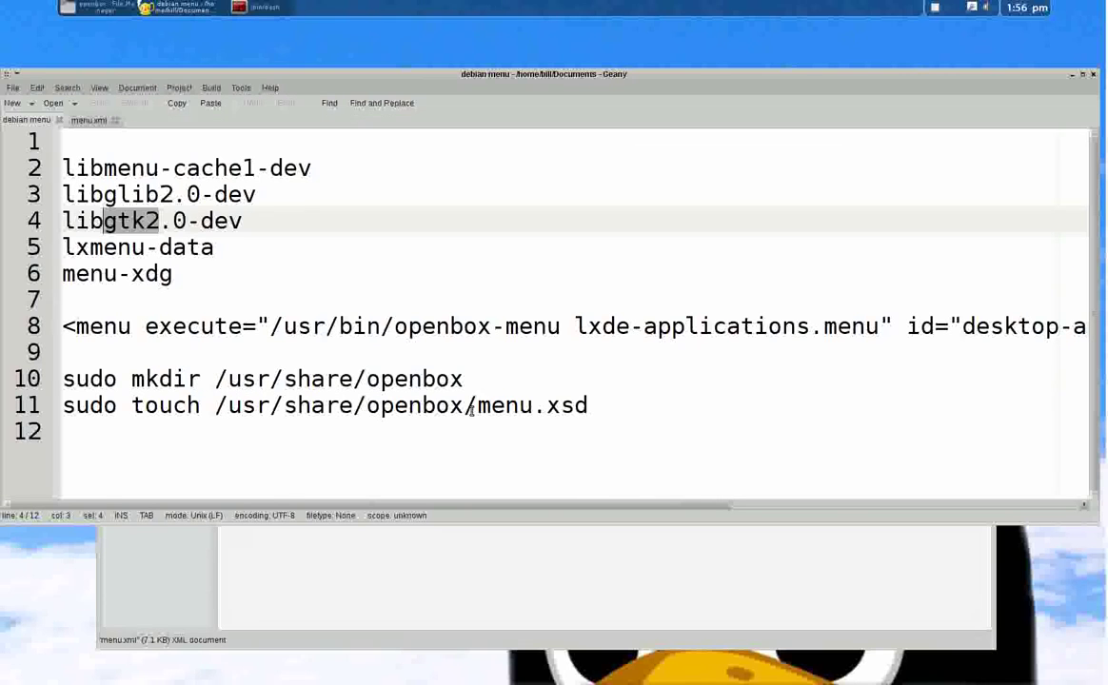
pyautogui.moveTo(462, 381); pyautogui.dragTo(375, 393)
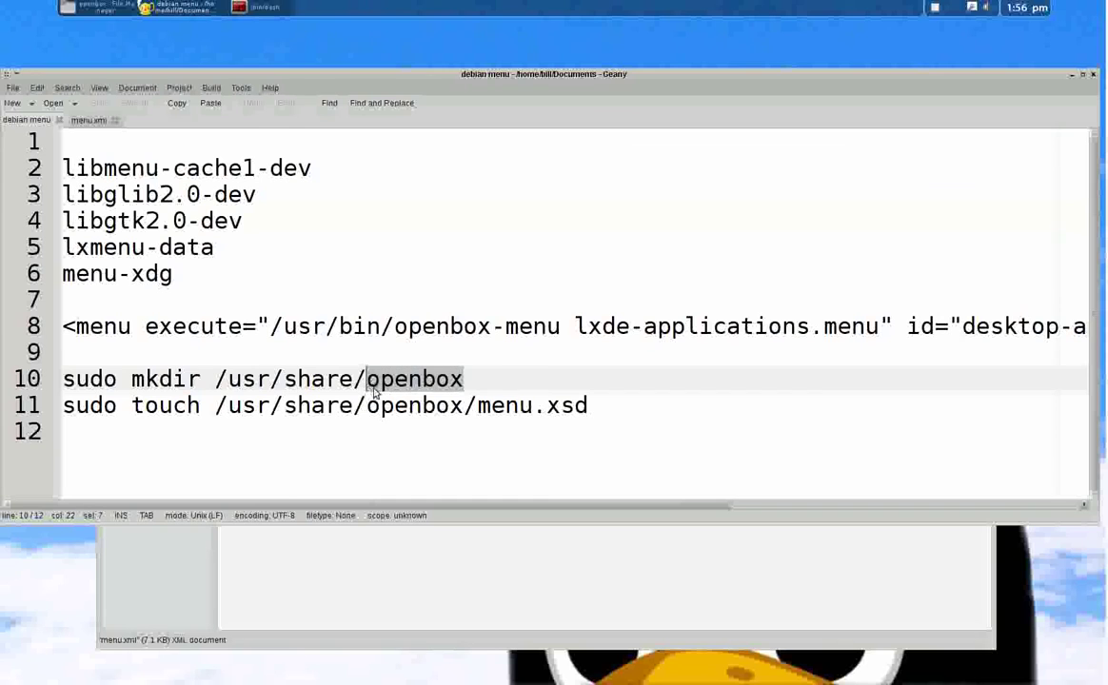
pyautogui.click(464, 431)
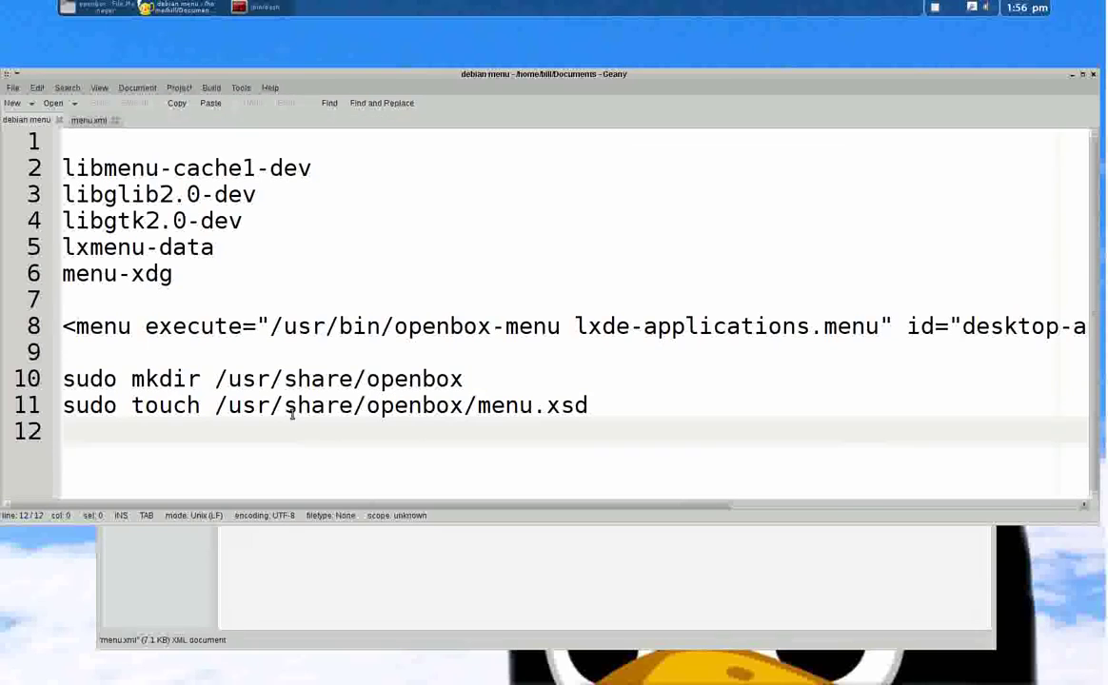
pyautogui.click(476, 406)
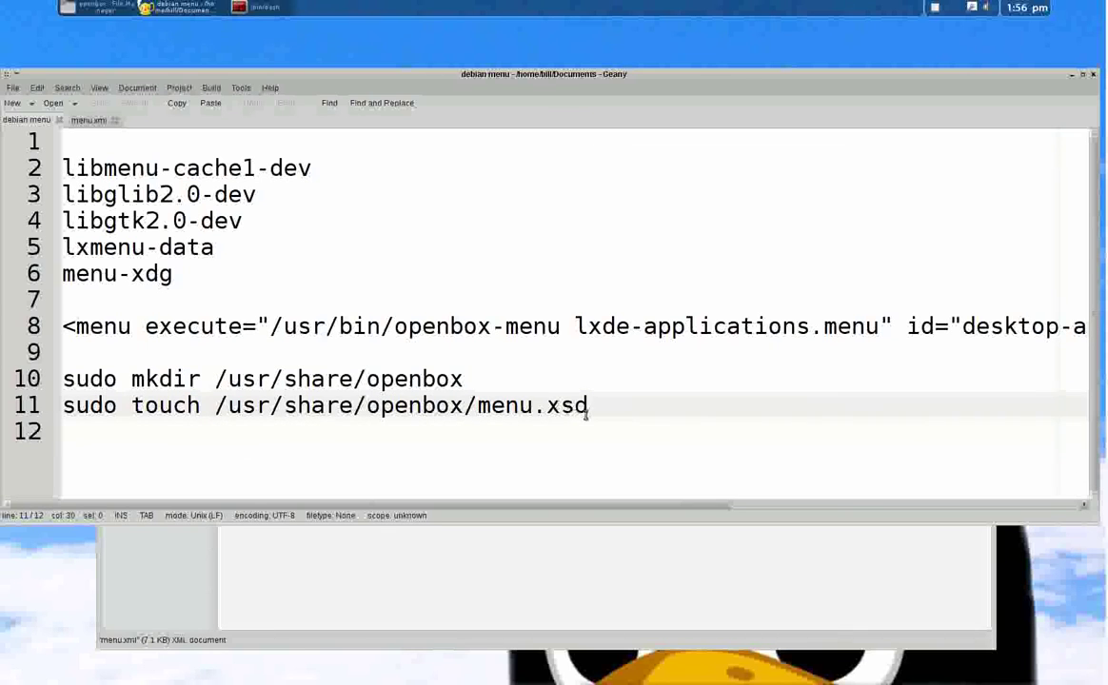
pyautogui.moveTo(598, 407); pyautogui.dragTo(476, 405)
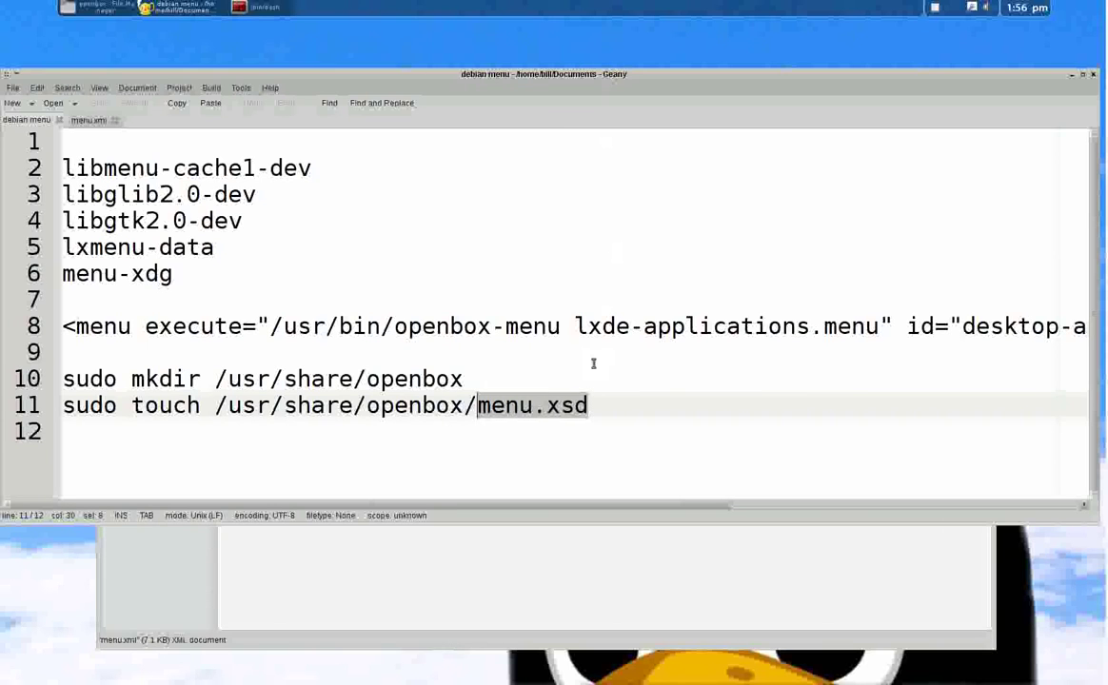
pyautogui.click(538, 406)
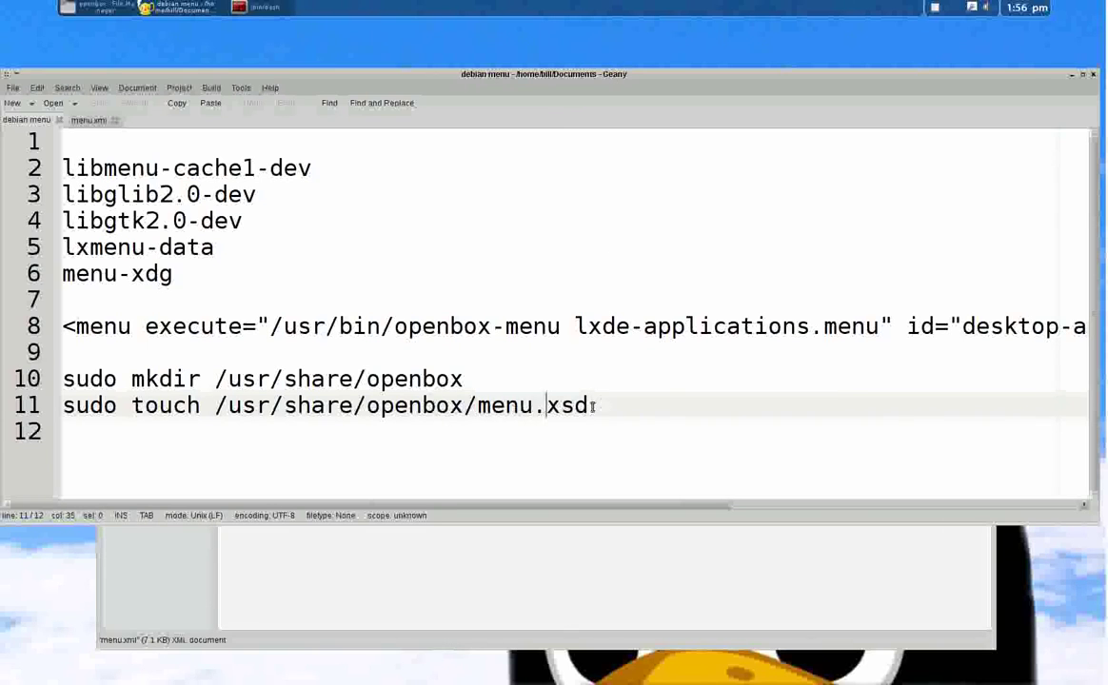
pyautogui.moveTo(590, 408); pyautogui.dragTo(477, 407)
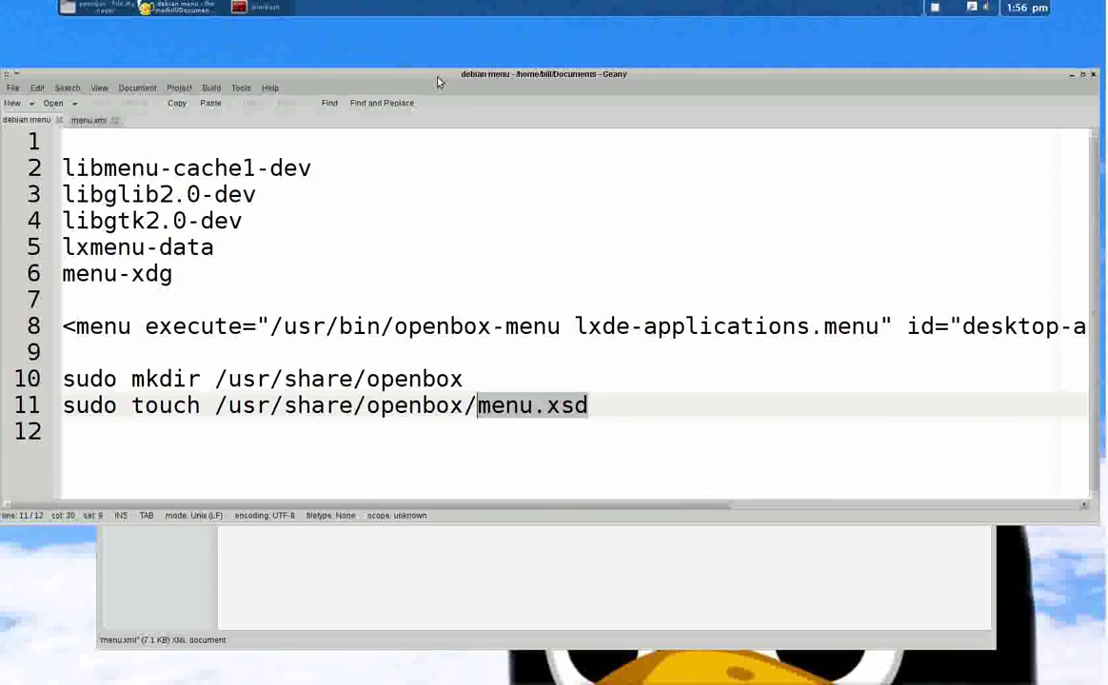
pyautogui.rightClick(296, 31)
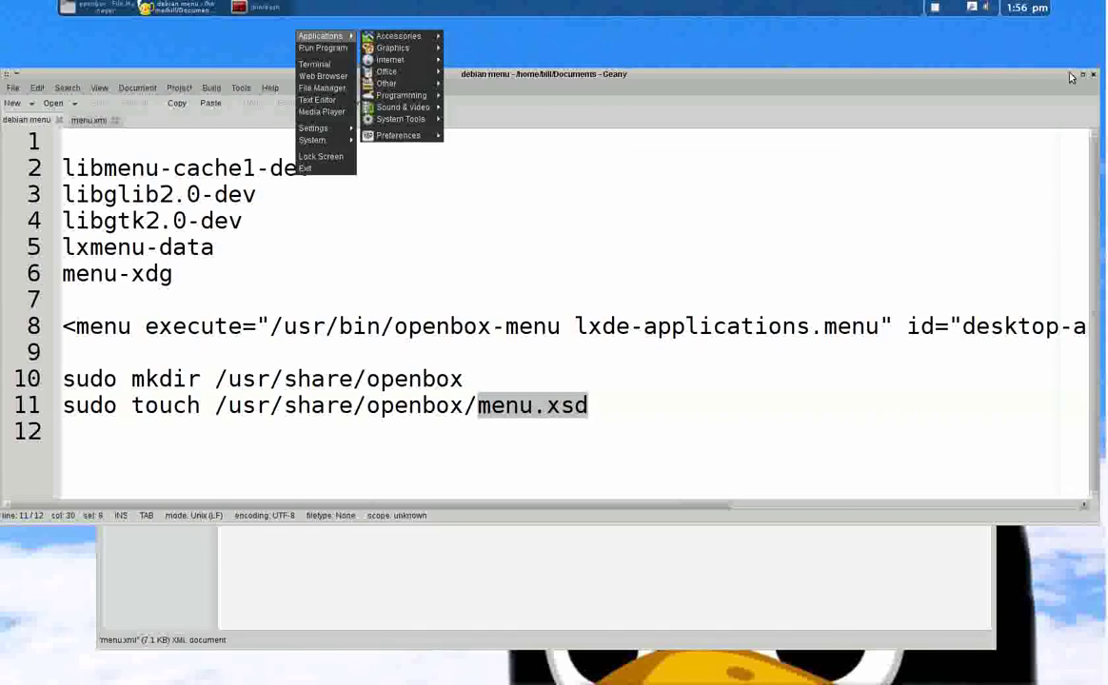
# Step: Minimize the Geany editor and briefly open then dismiss the desktop root menu
pyautogui.click(978, 72)
pyautogui.click(1072, 75)
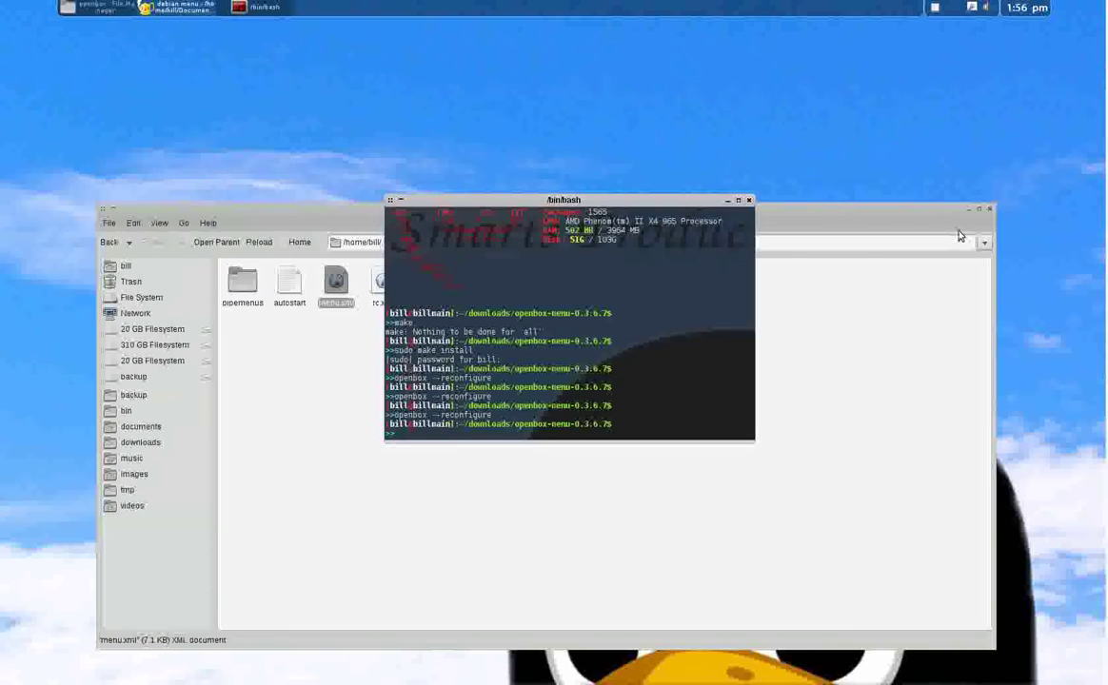
pyautogui.rightClick(526, 85)
pyautogui.moveTo(569, 87)
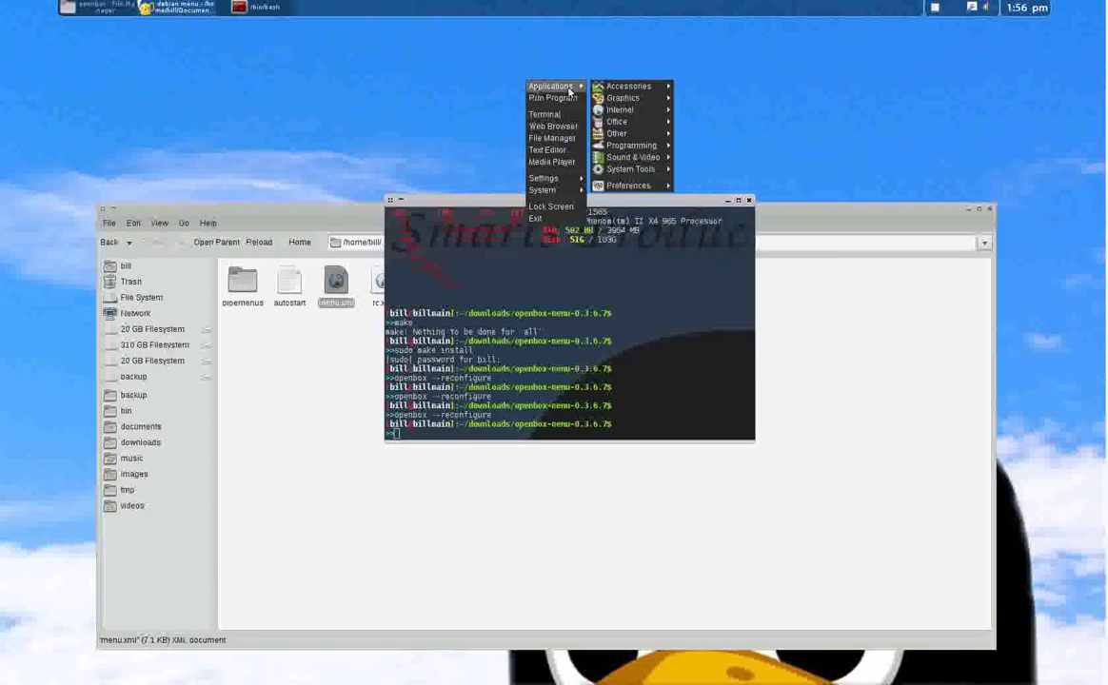
pyautogui.click(438, 82)
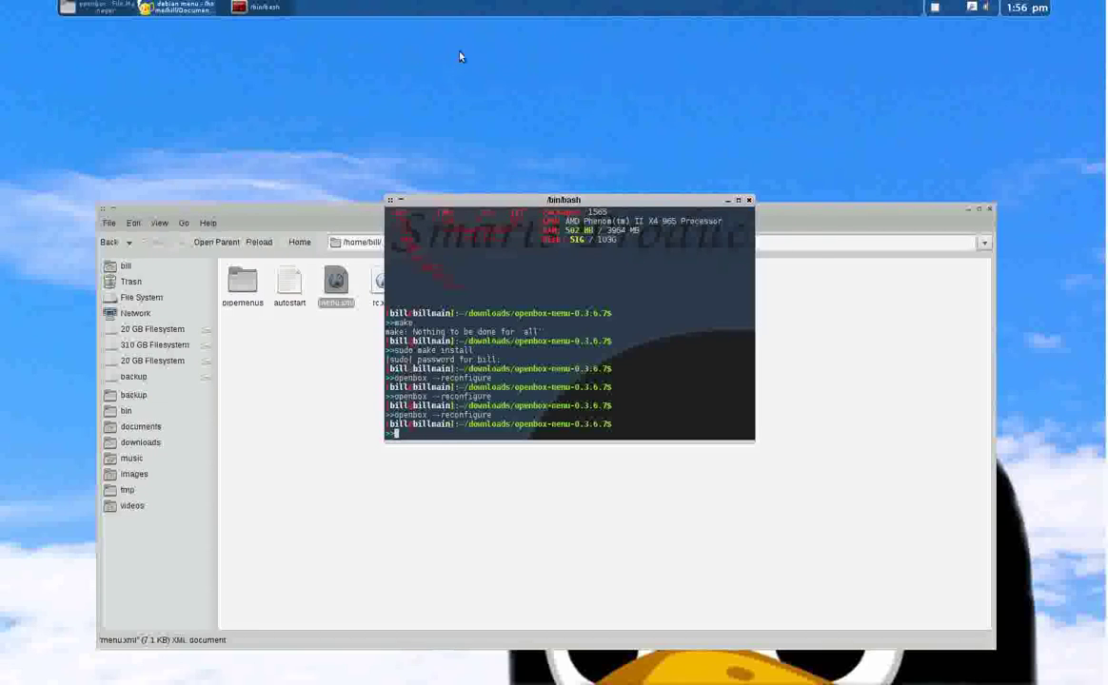
# Step: Reopen the desktop root menu and browse its Applications categories
pyautogui.rightClick(459, 53)
pyautogui.moveTo(500, 58)
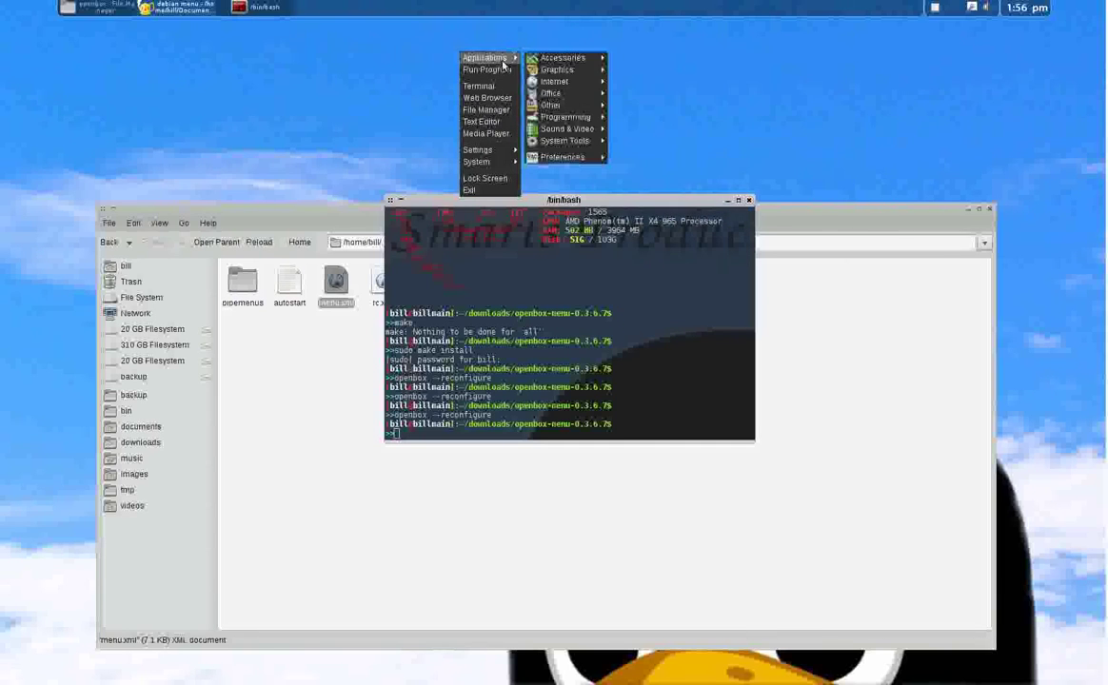
pyautogui.moveTo(529, 131)
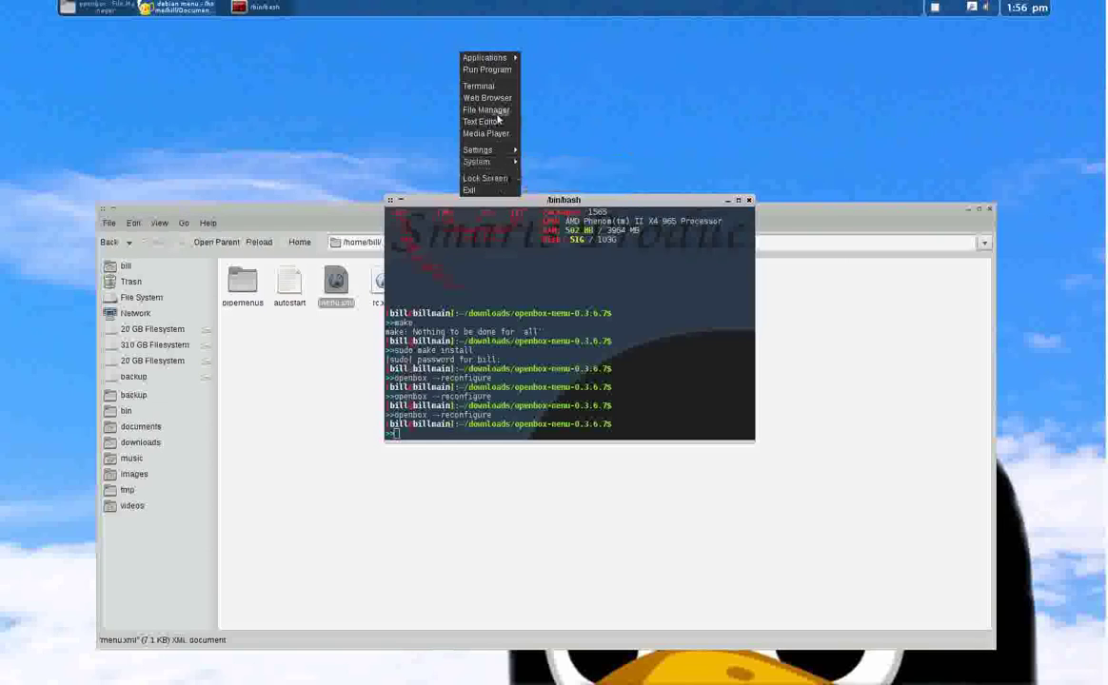
pyautogui.moveTo(583, 62)
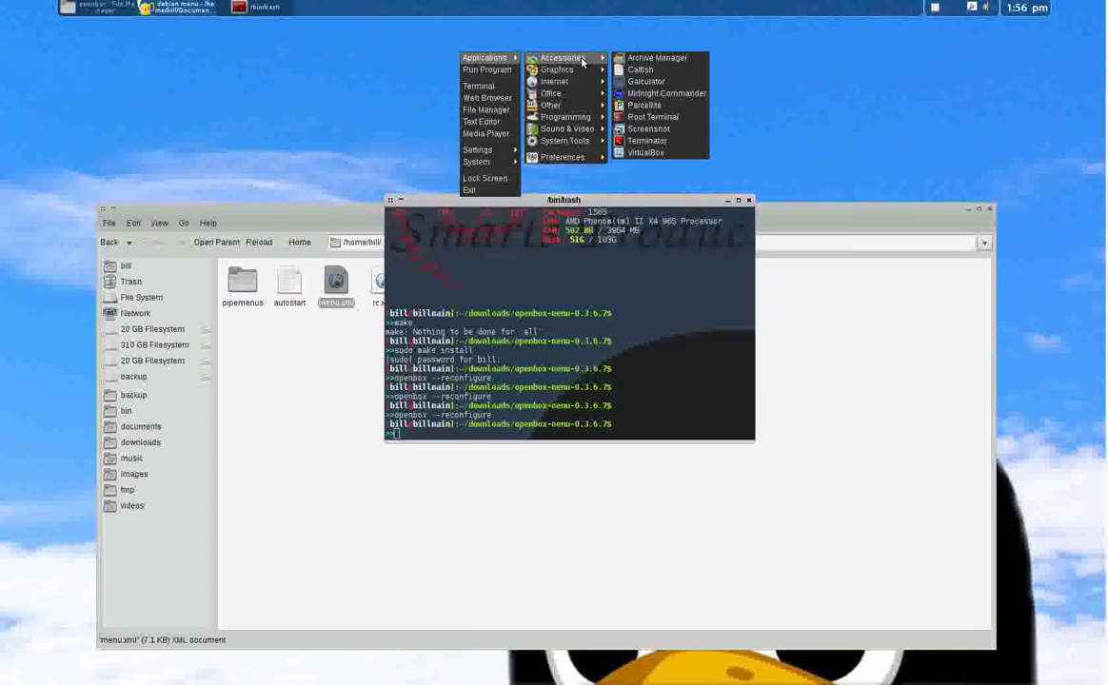
# Step: Minimize the terminal, close the File Manager, and show Applications > Sound & Video on the bare desktop
pyautogui.click(729, 208)
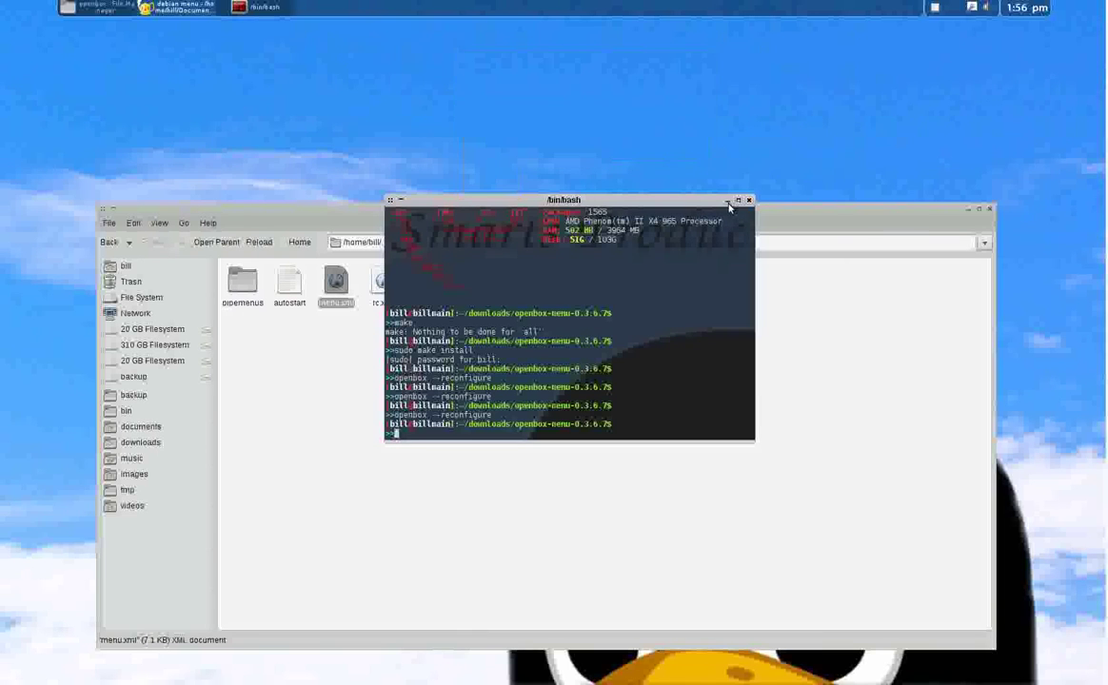
pyautogui.click(728, 202)
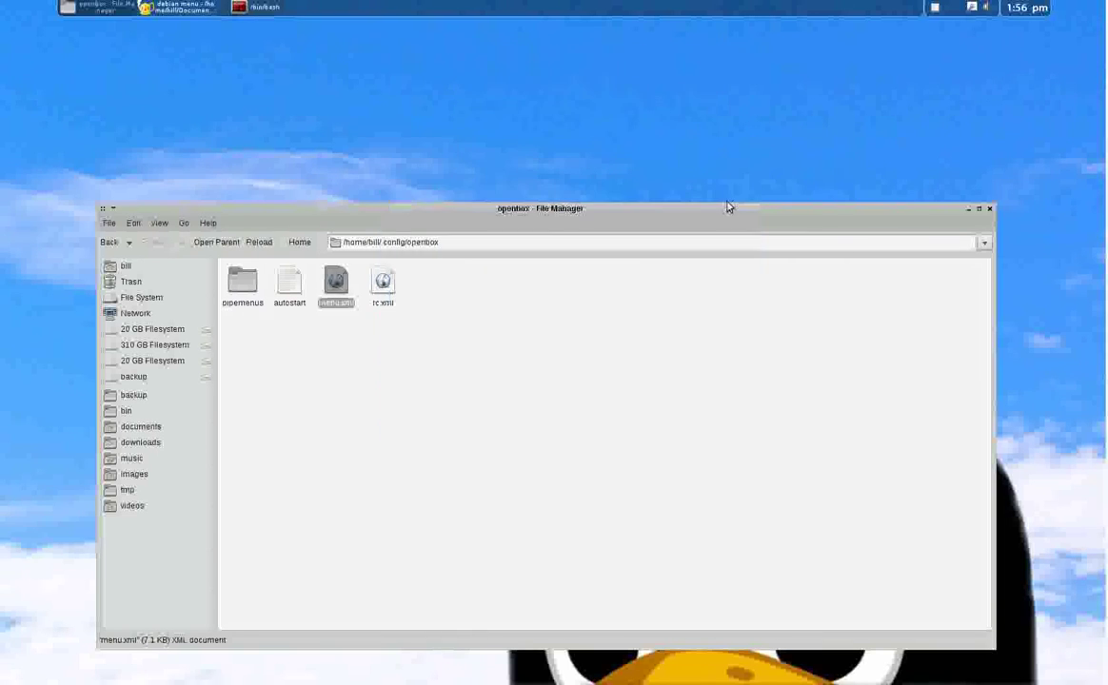
pyautogui.click(990, 208)
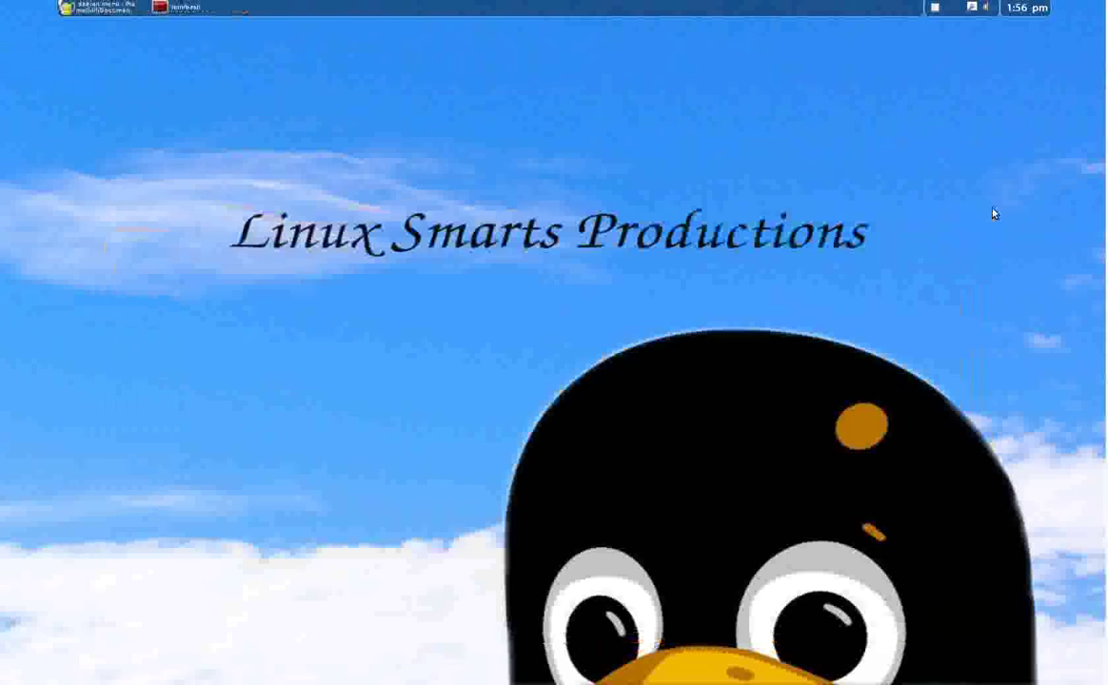
pyautogui.rightClick(425, 117)
pyautogui.moveTo(447, 121)
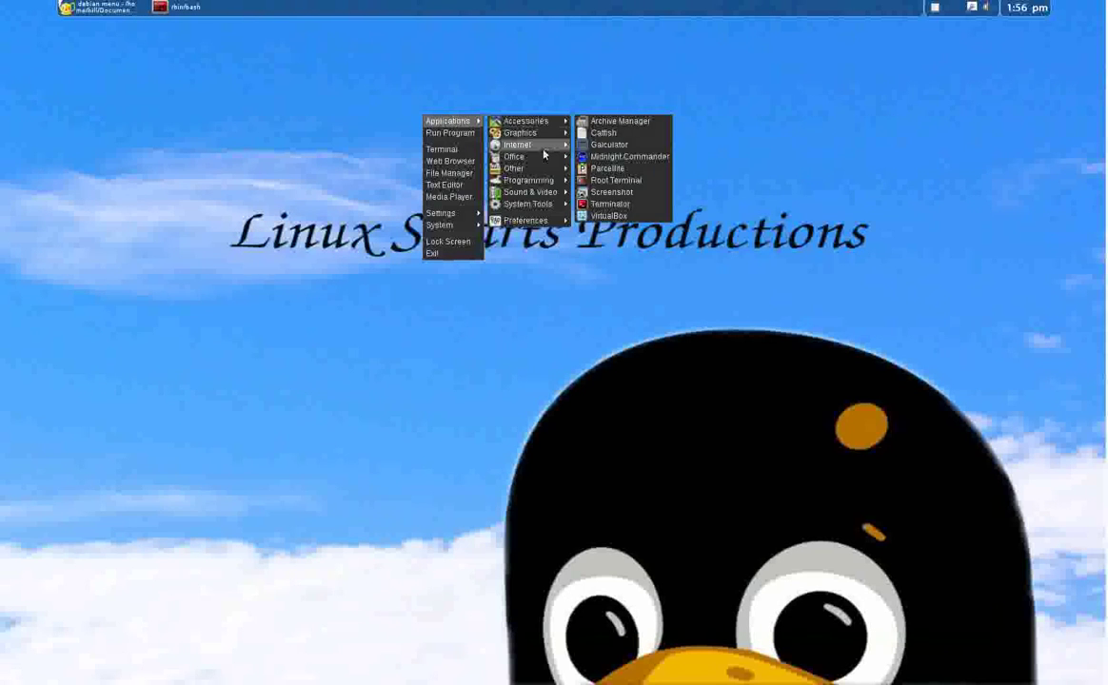
pyautogui.moveTo(547, 206)
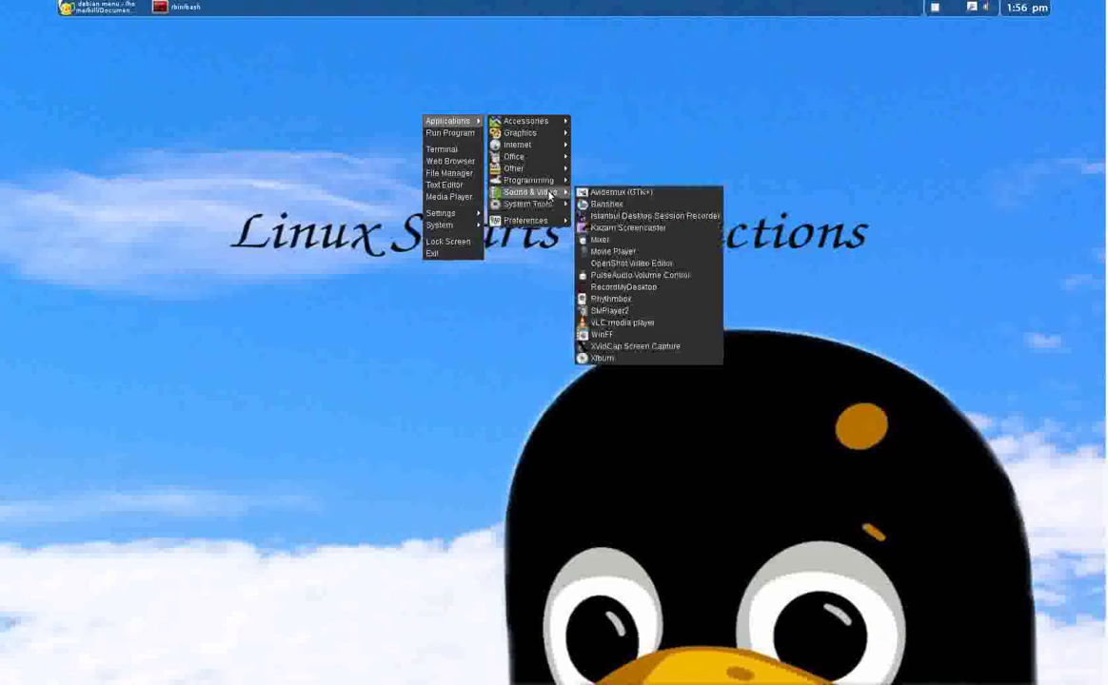